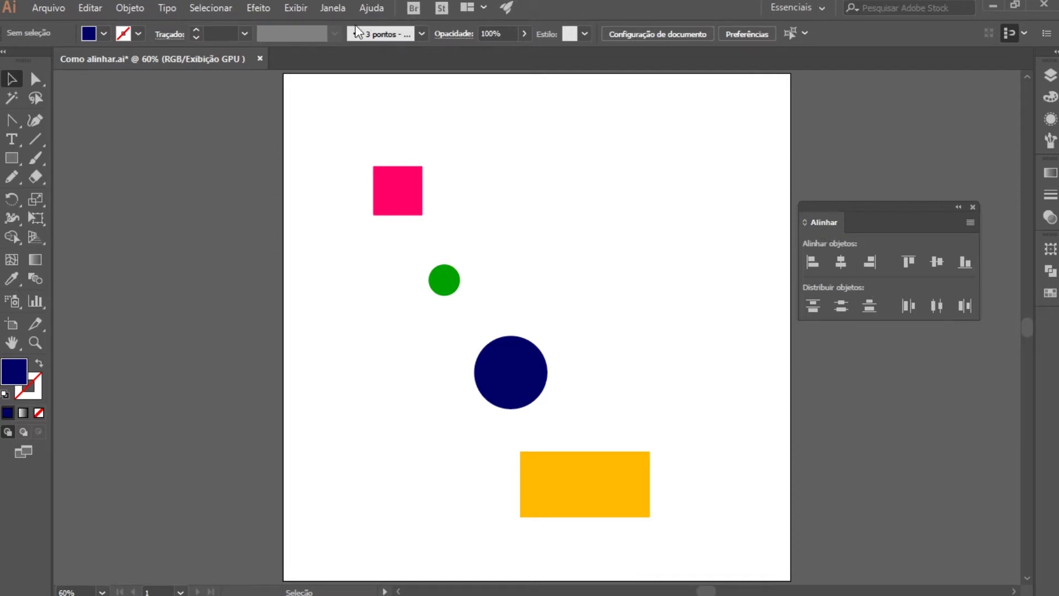
- Show the Align panel's extra options with Mostrar opções from its flyout menu
click(333, 9)
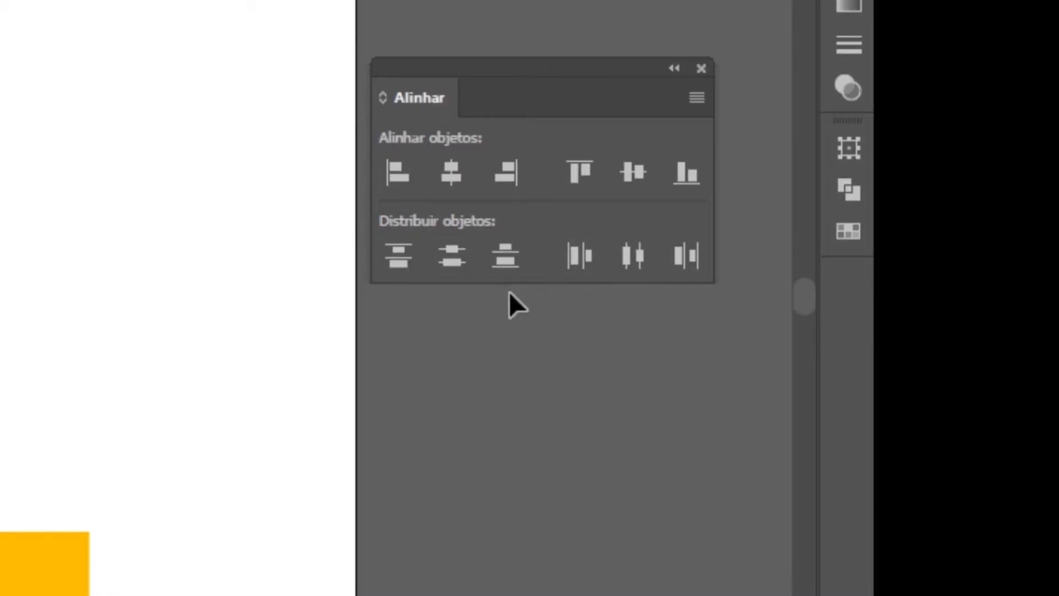
click(697, 99)
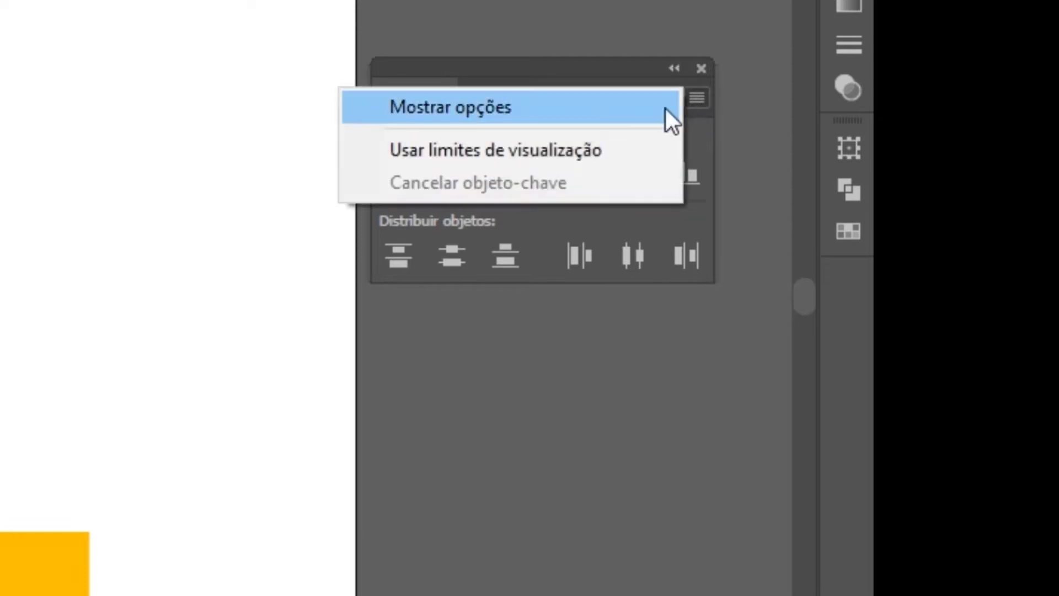
click(507, 106)
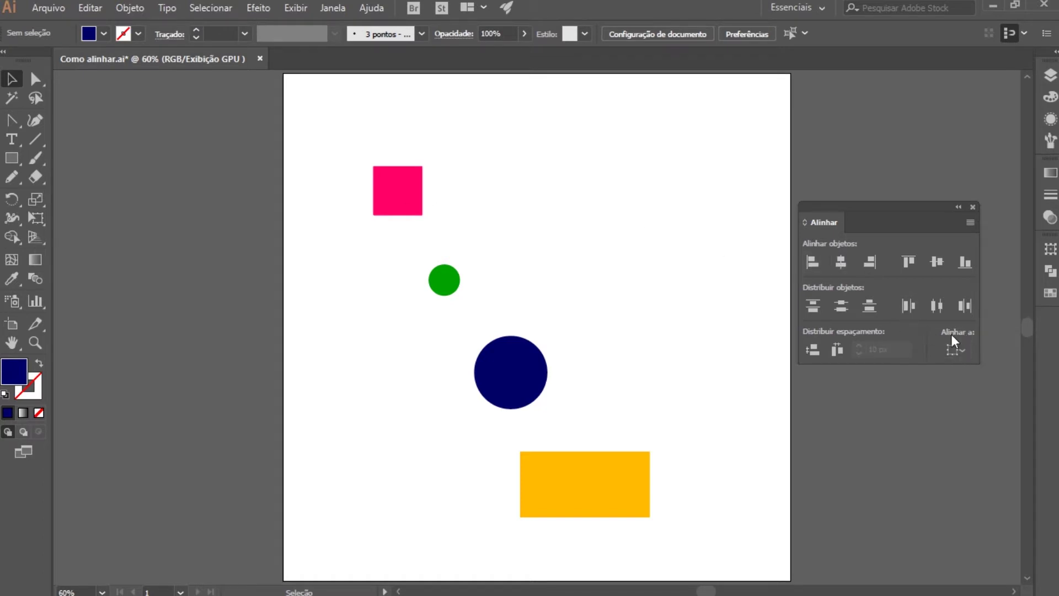
- Check the Alinhar a setting without changing it, then marquee-select all four shapes
click(960, 351)
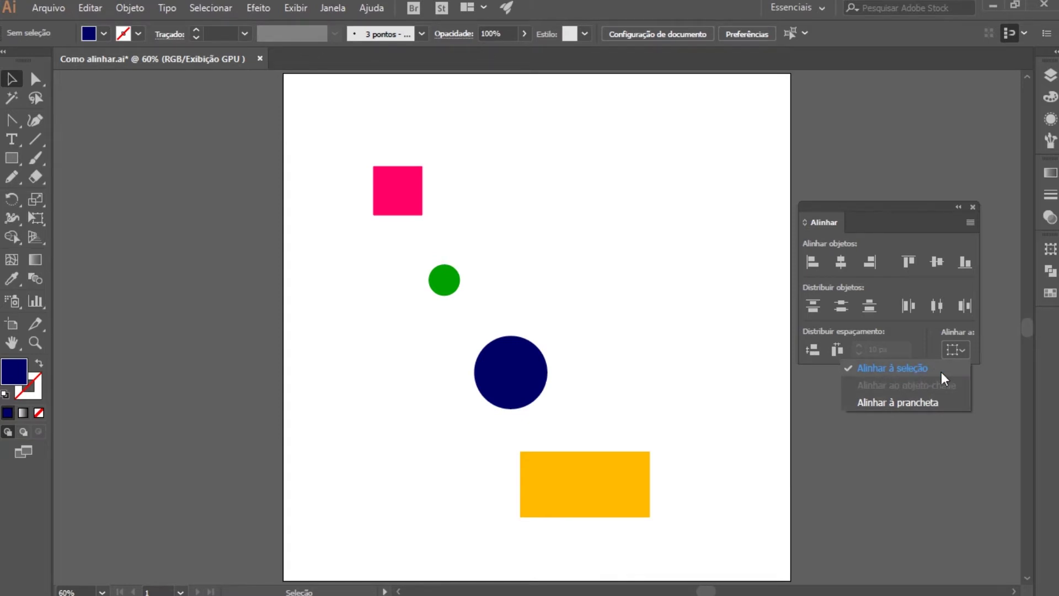
click(671, 278)
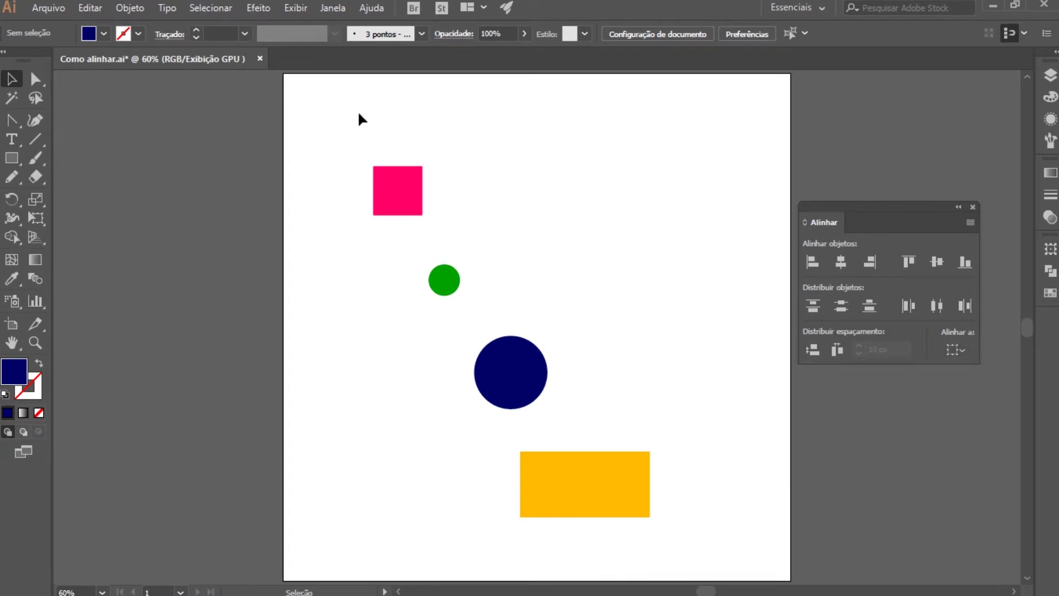
drag(347, 118, 750, 533)
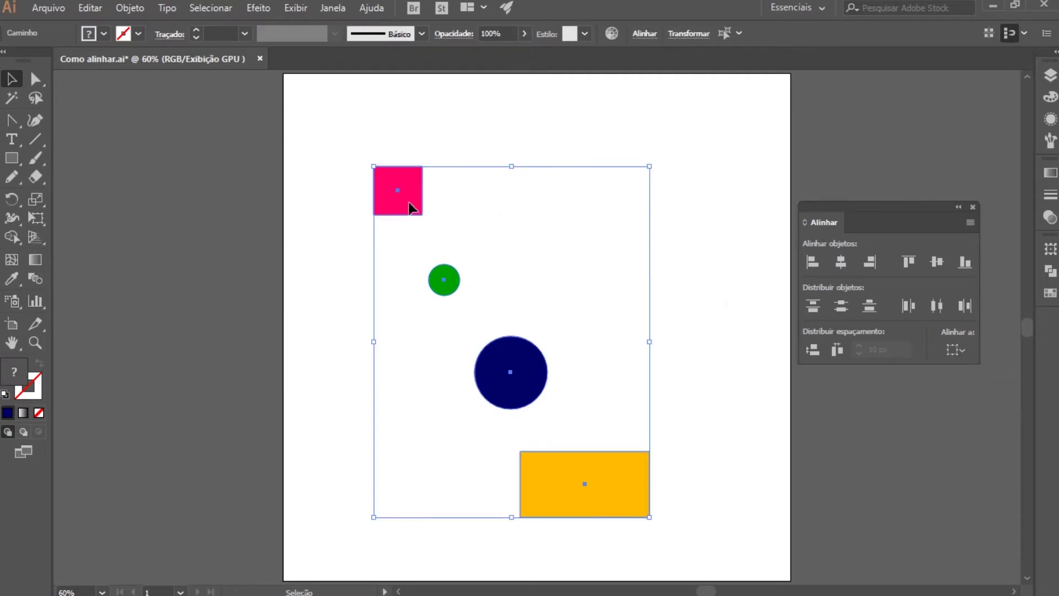
- Nudge the selection up-right, then try left, horizontal-centre and right alignment, undoing each
drag(411, 209, 446, 190)
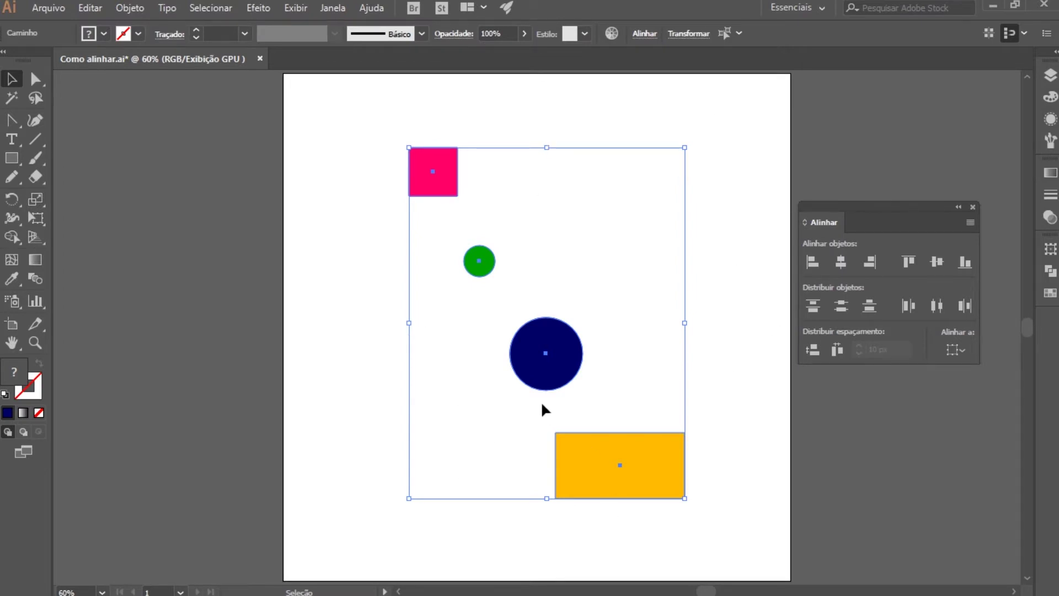
click(813, 263)
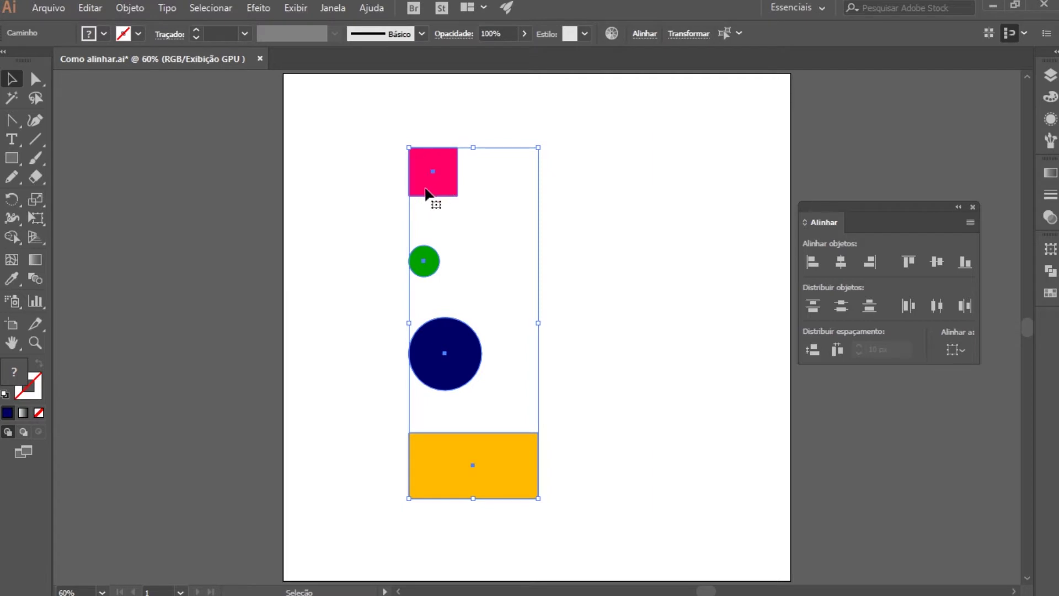
key(ctrl+z)
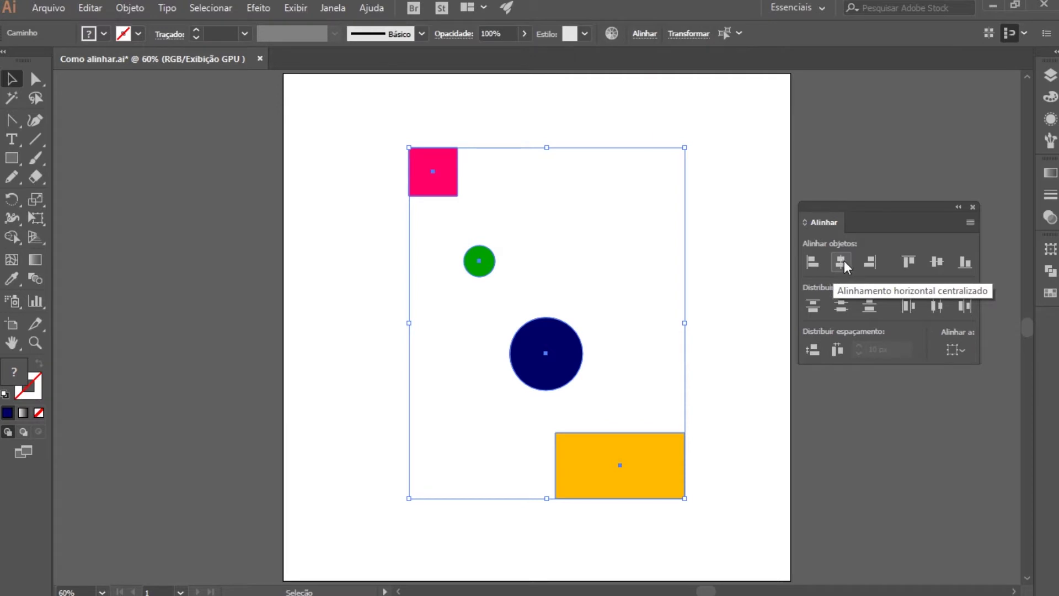
click(842, 262)
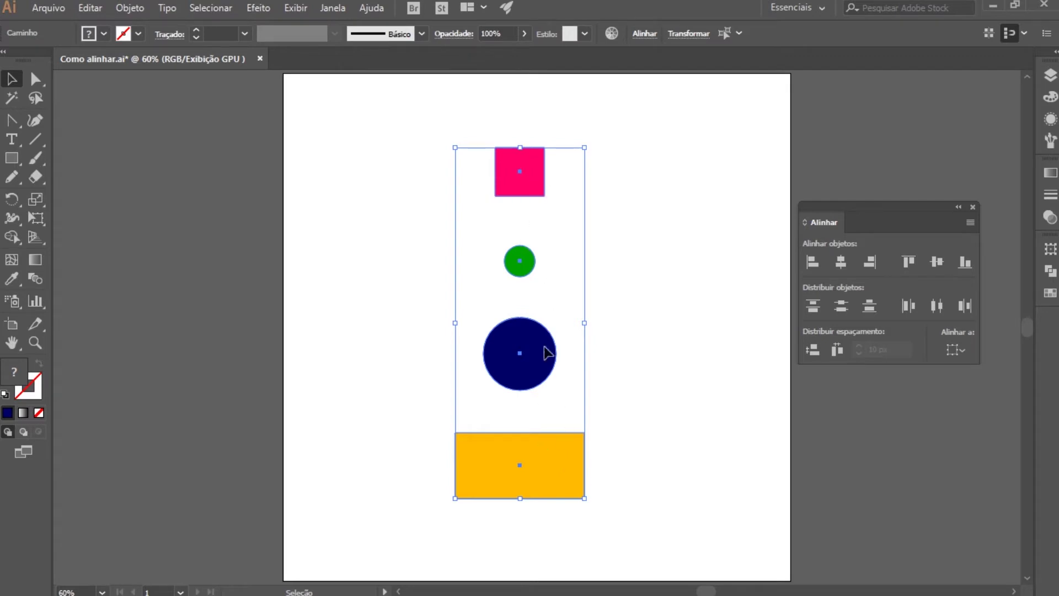
key(ctrl+z)
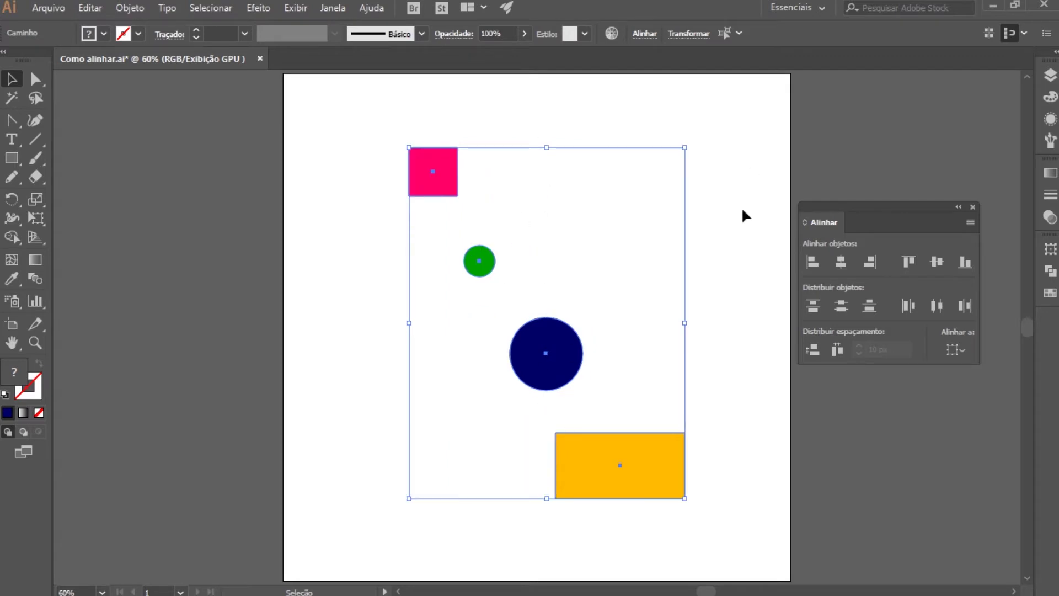
click(869, 263)
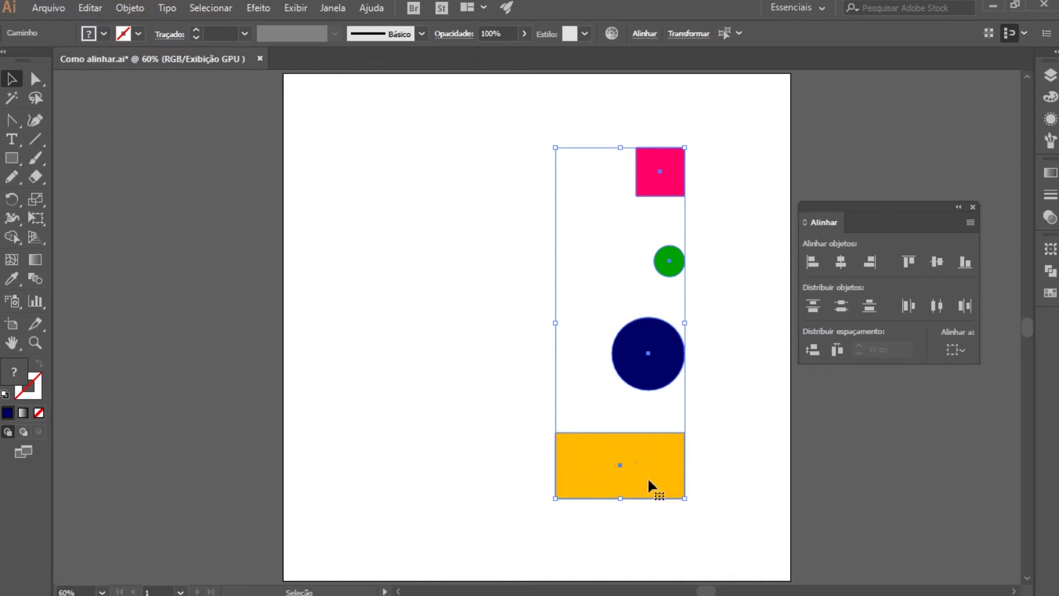
key(ctrl+z)
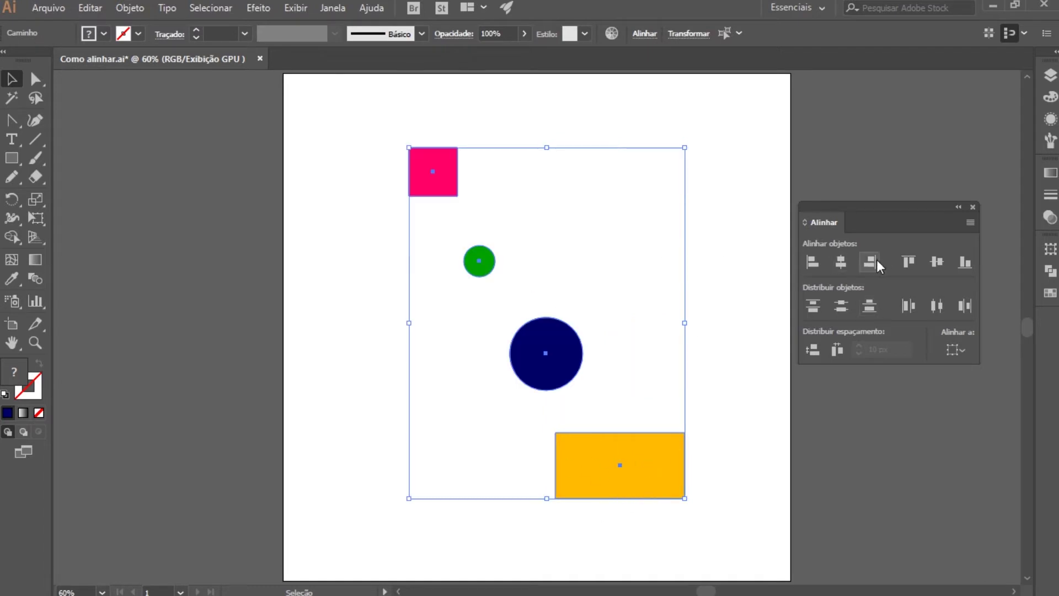
- Try top, vertical-centre and bottom alignment on the shapes, undoing each one
click(908, 268)
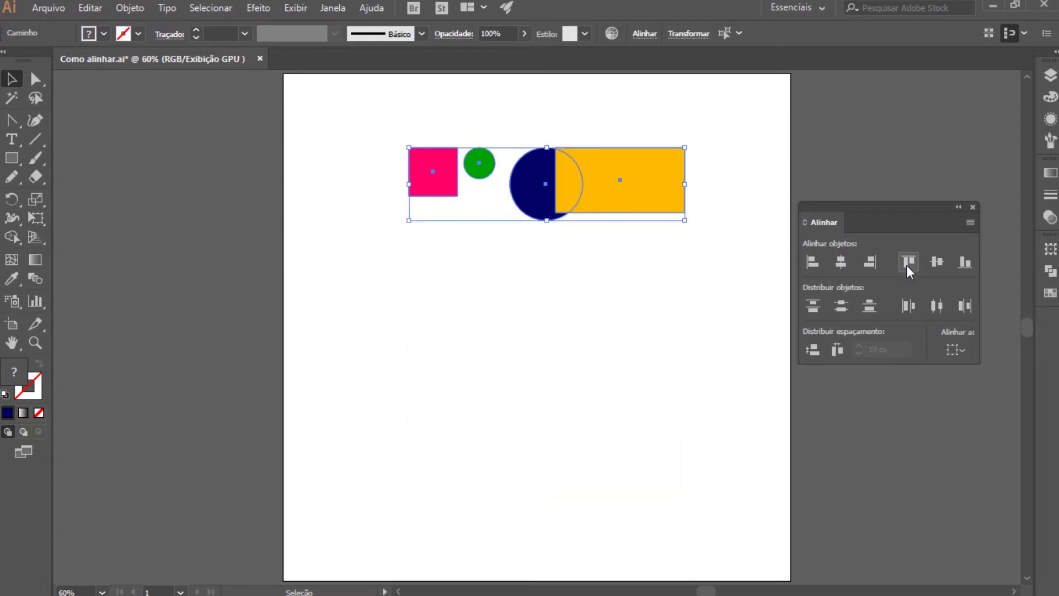
key(ctrl+z)
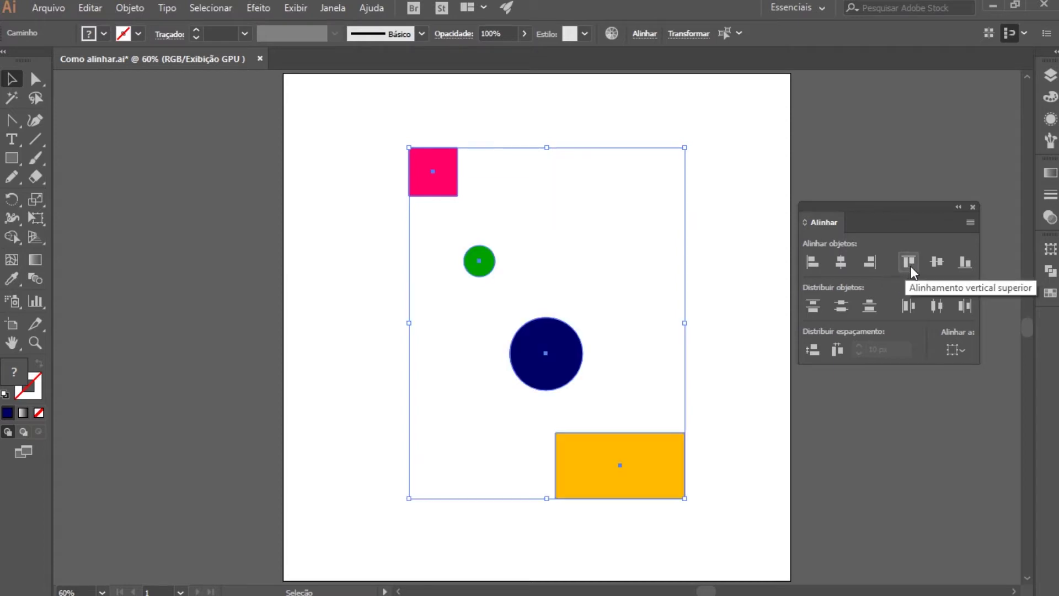
click(935, 267)
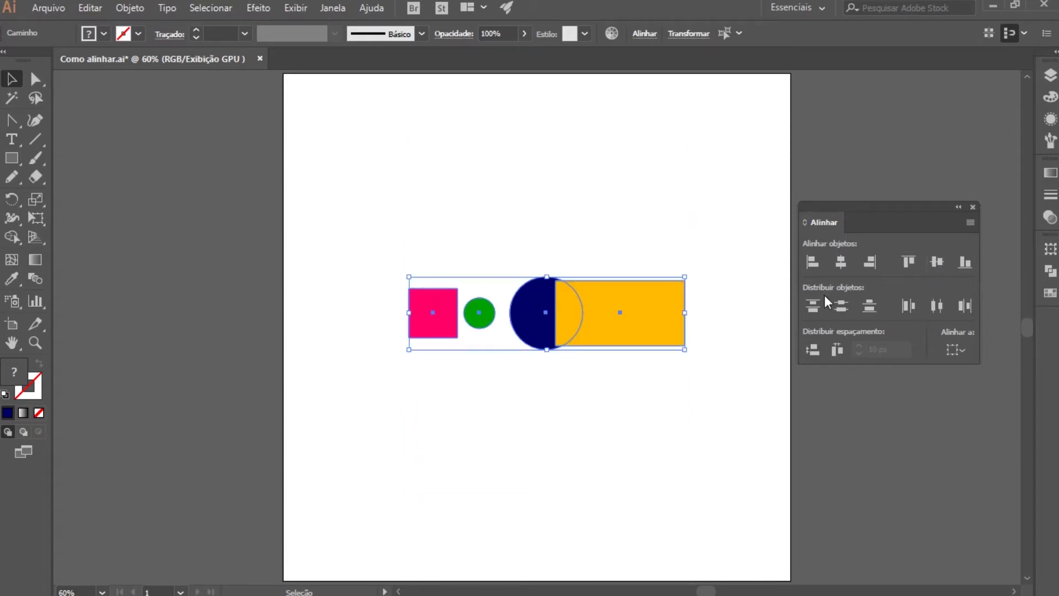
key(ctrl+z)
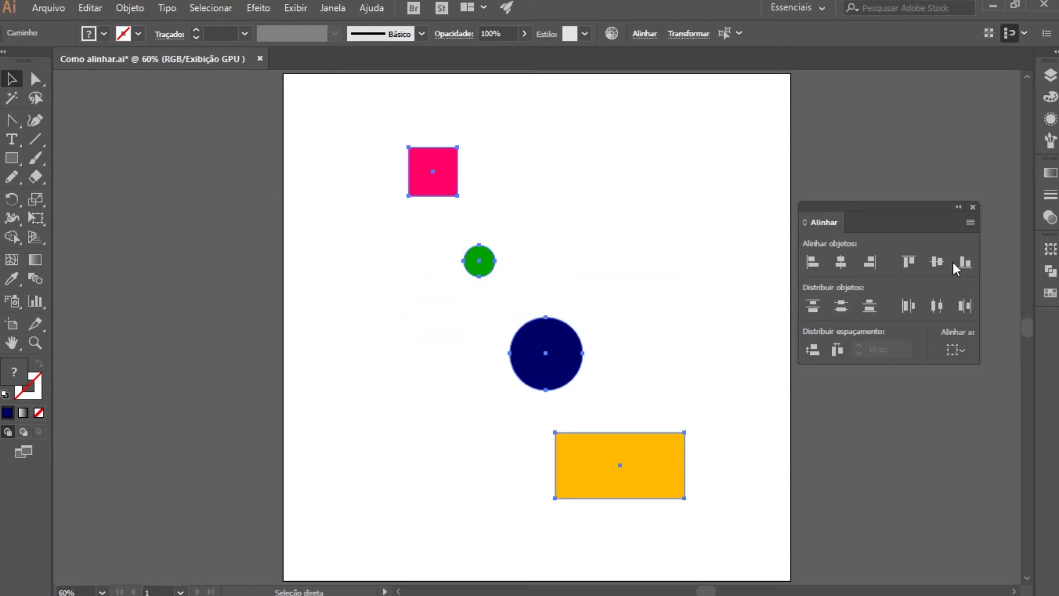
click(962, 264)
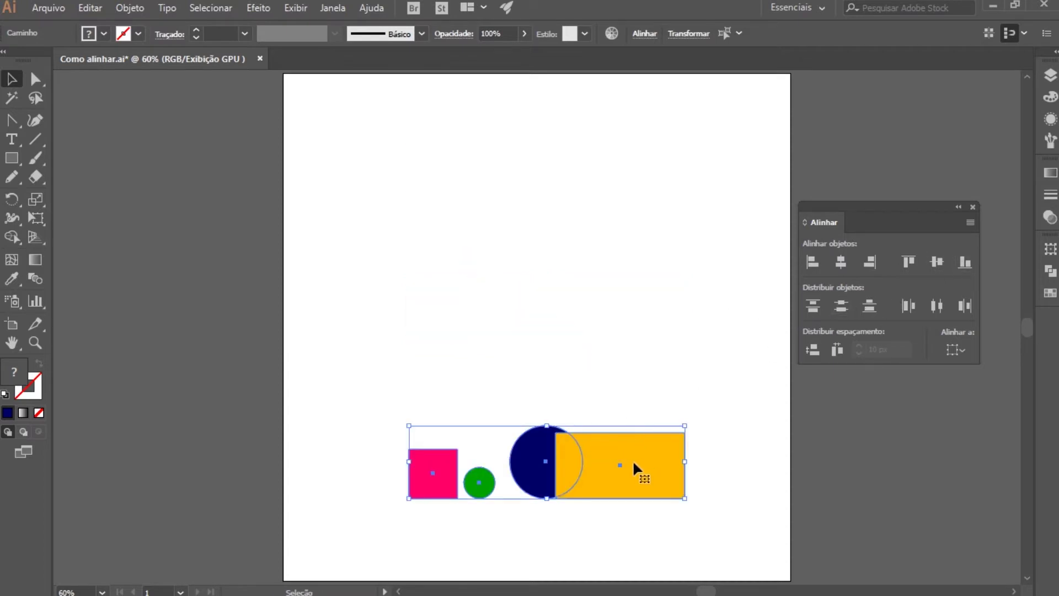
key(ctrl+z)
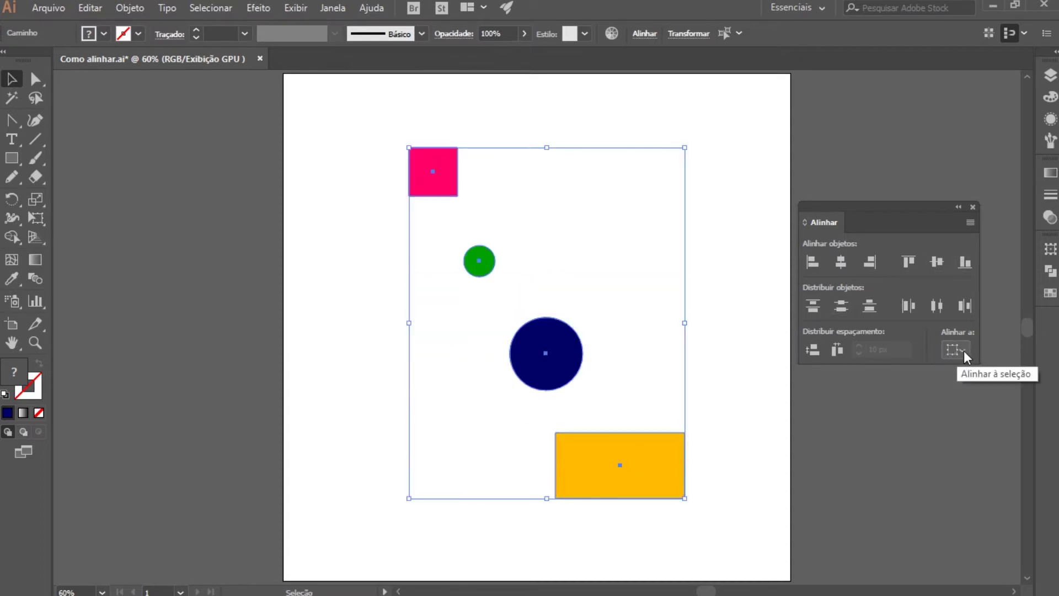
- Set alignment relative to the artboard and align the shapes left, centre and right to it
click(958, 349)
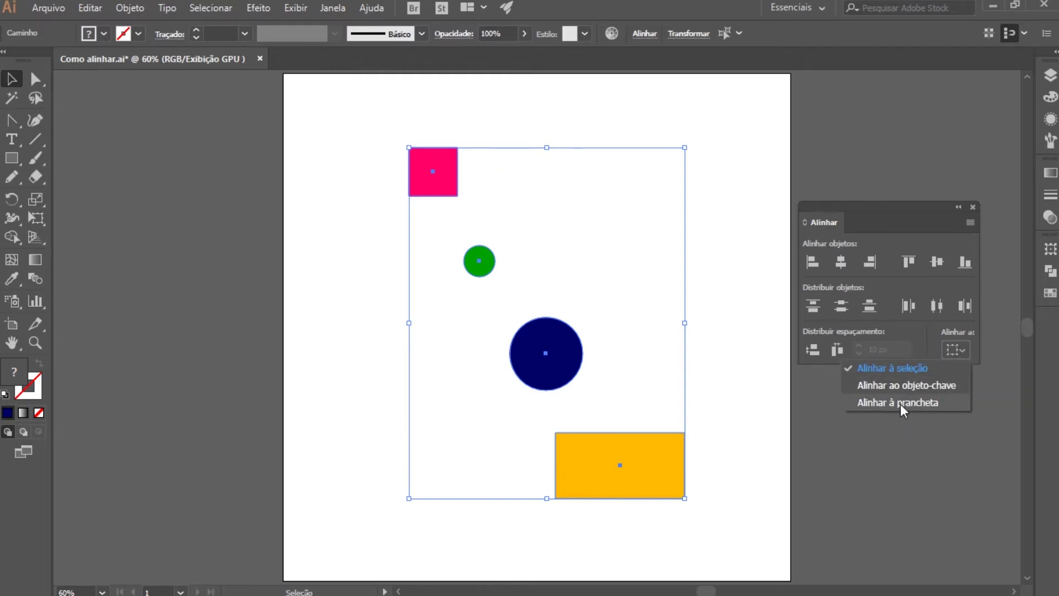
click(916, 404)
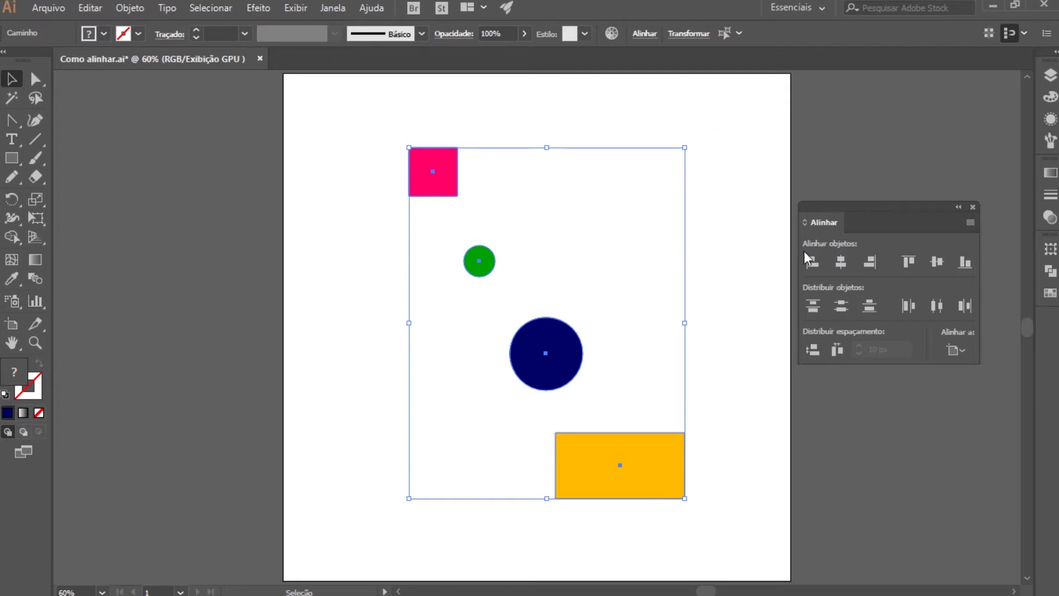
click(811, 262)
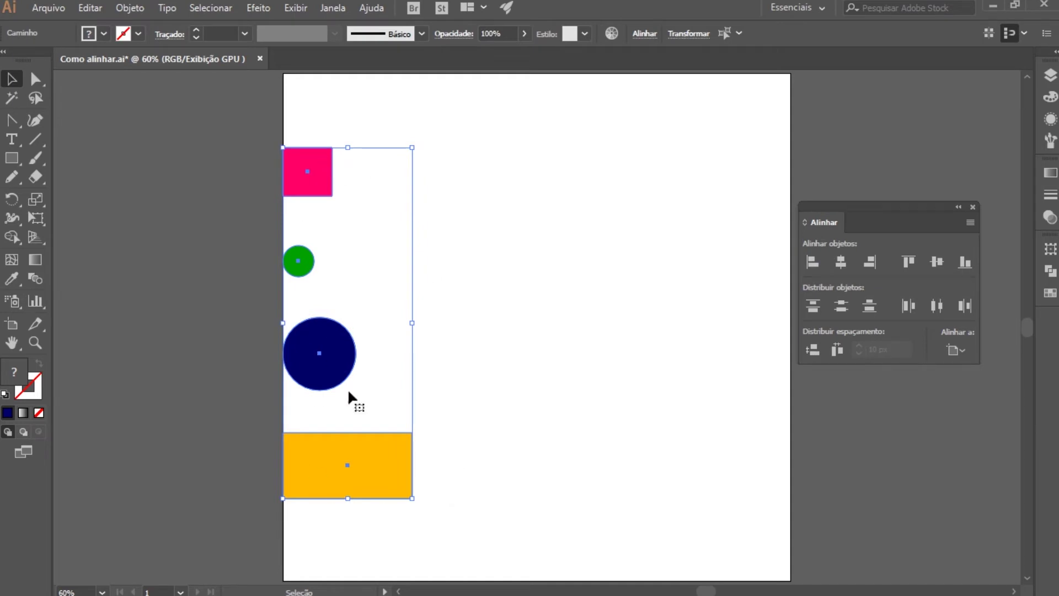
click(843, 263)
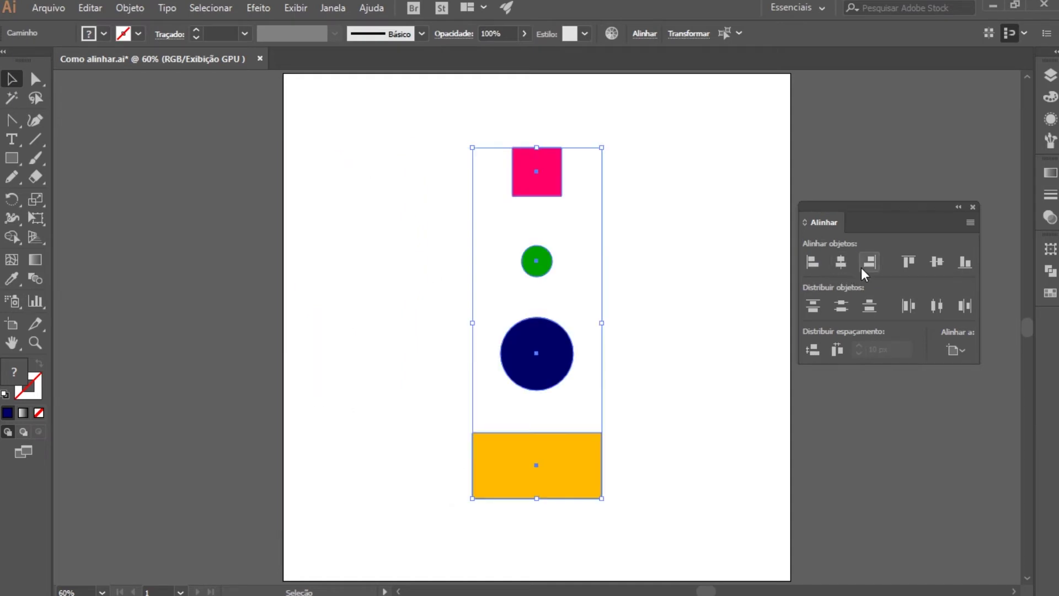
click(871, 262)
- Undo the artboard alignment, deselect, and marquee-select all four shapes again
key(ctrl+z)
key(ctrl+z)
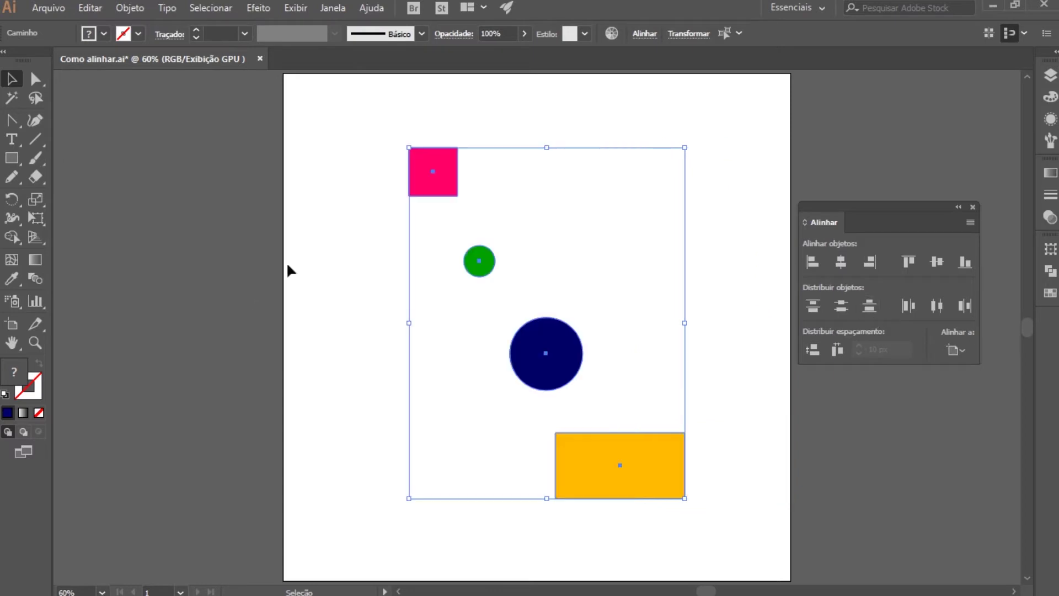
click(361, 288)
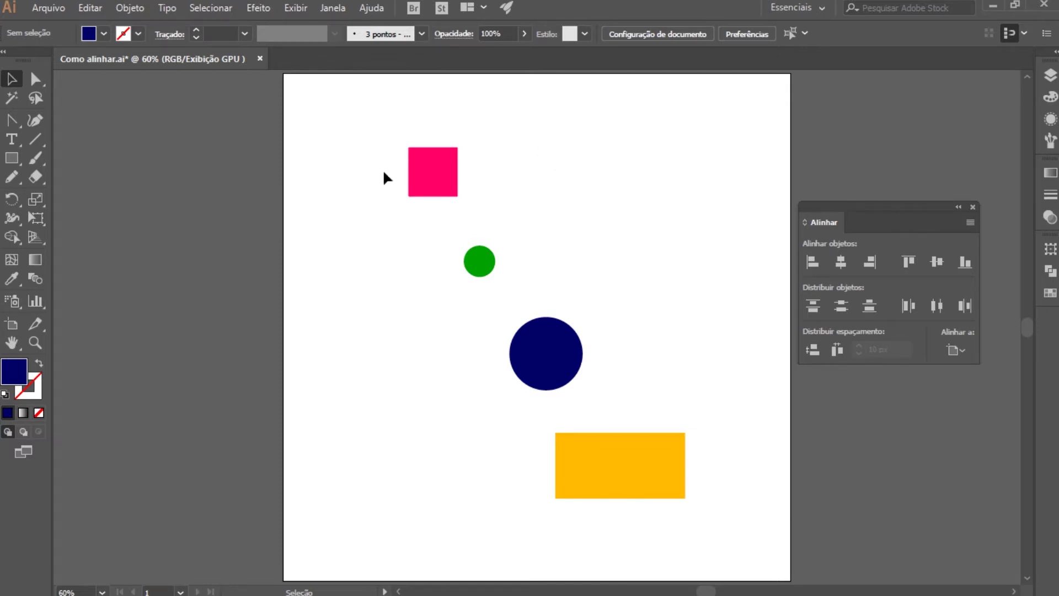
drag(345, 111, 739, 524)
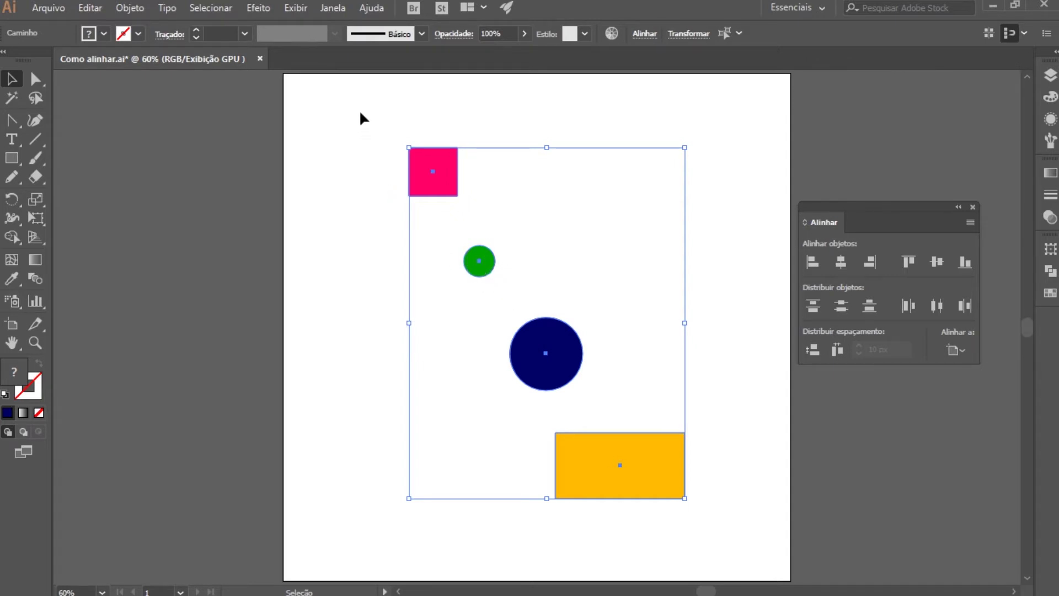
- Select all four shapes, make the green circle the key object, and left-align to it
drag(360, 113, 480, 220)
mouse_move(352, 115)
mouse_down()
mouse_move(713, 498)
mouse_move(738, 540)
mouse_up()
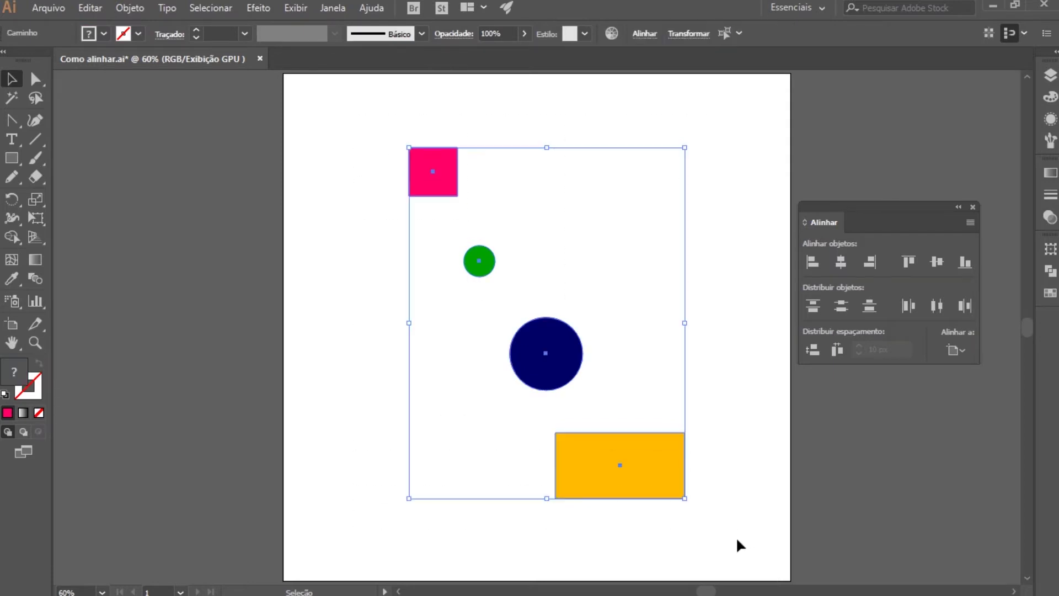
click(486, 269)
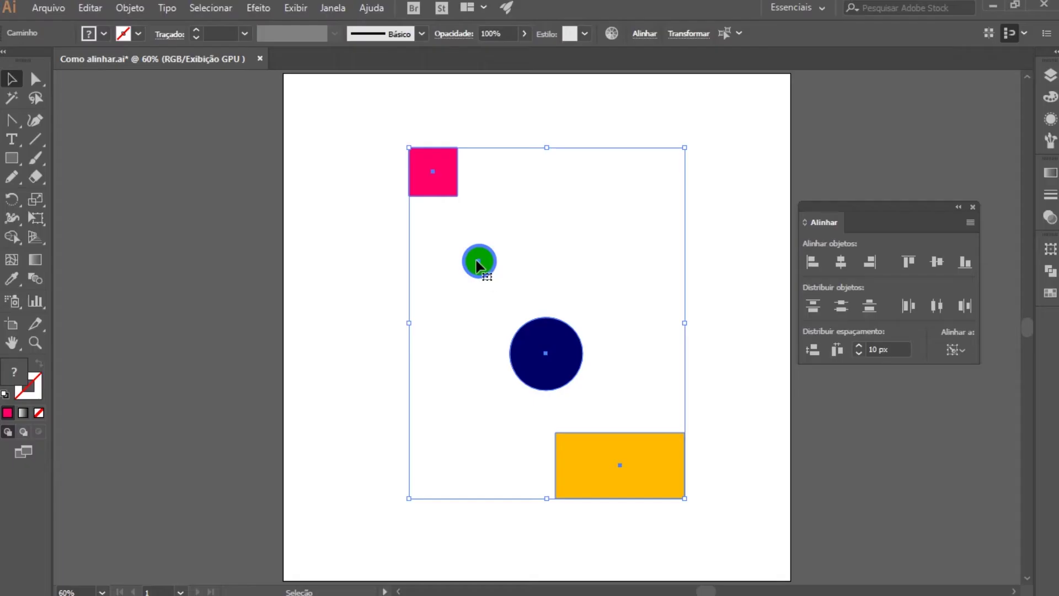
click(483, 265)
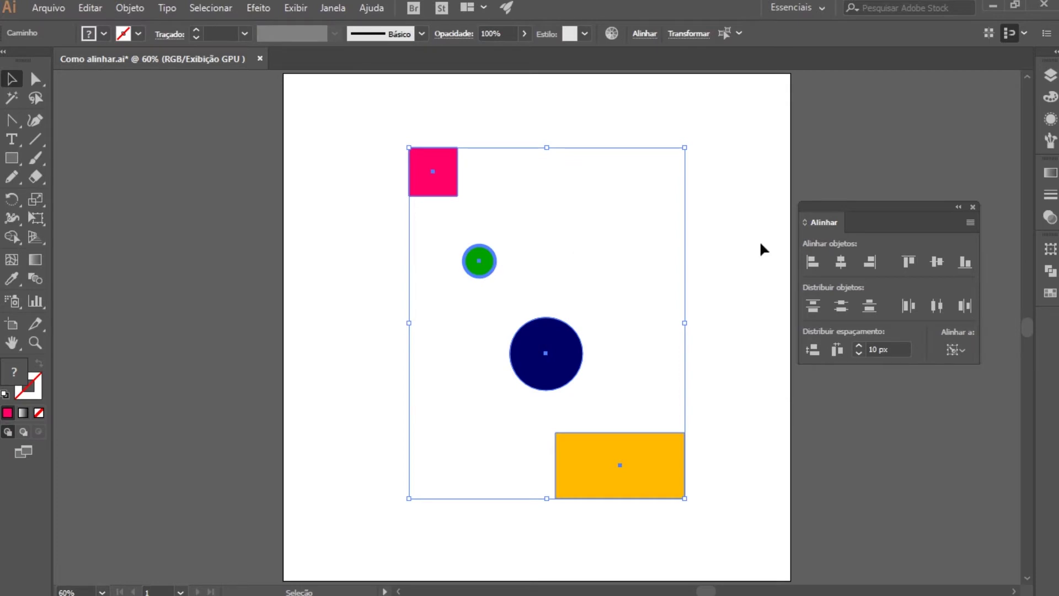
click(812, 263)
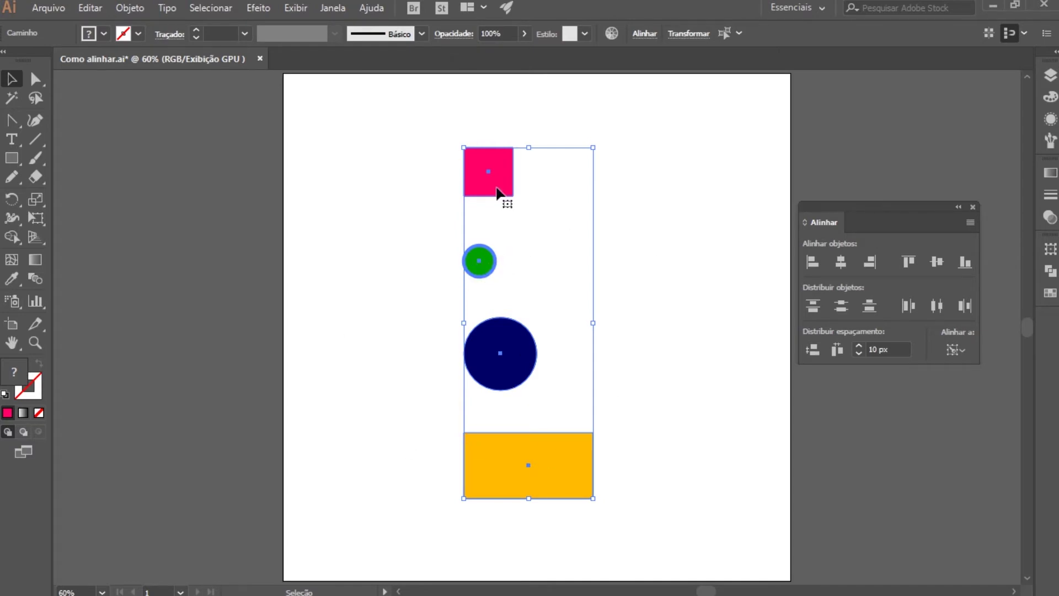
- Try centre and right alignment to the green key circle, undoing each, then top-align to it
click(842, 261)
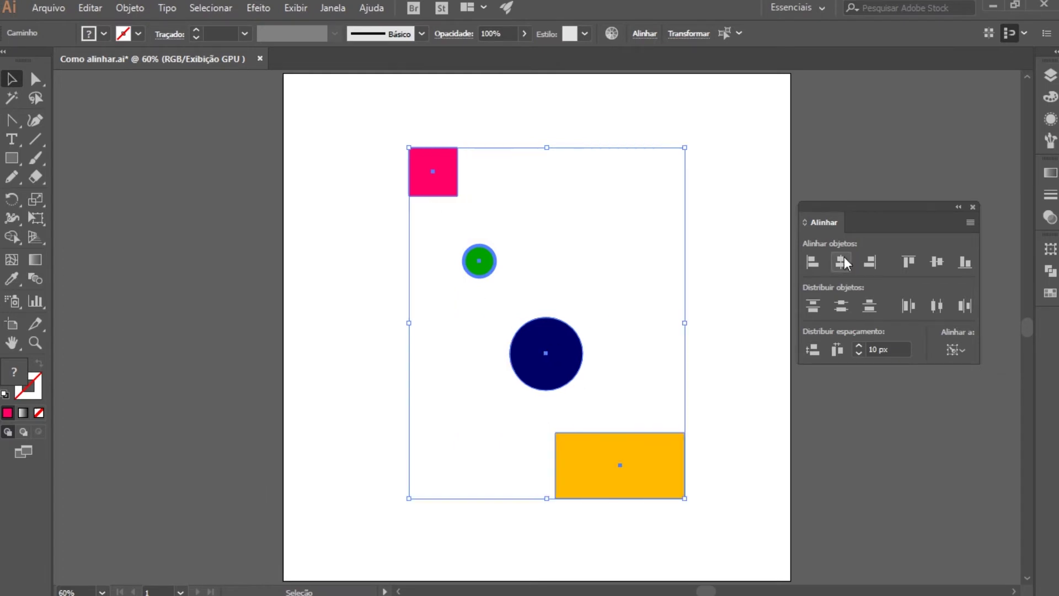
click(841, 260)
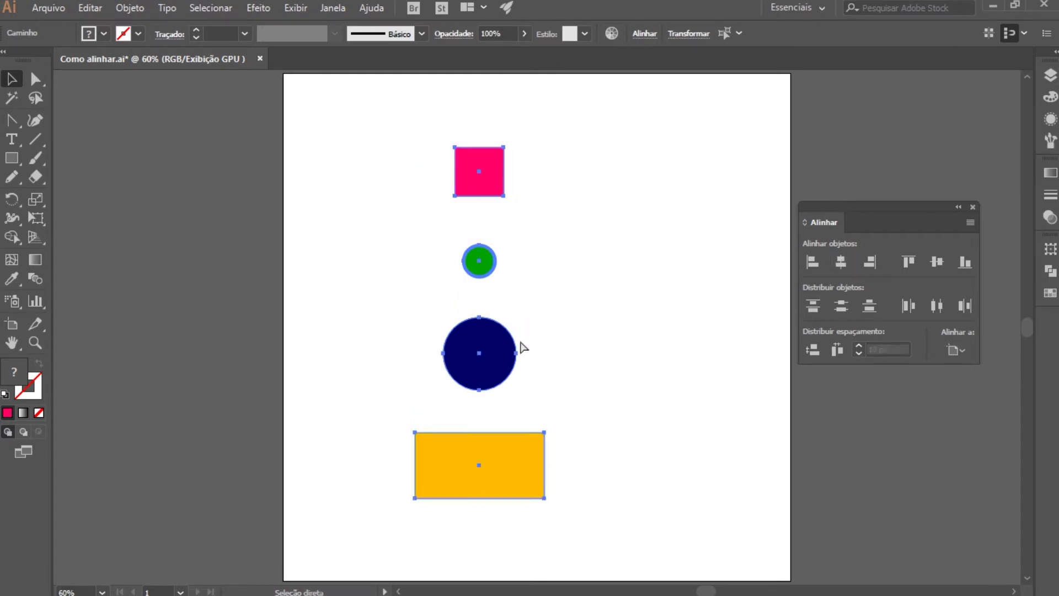
key(ctrl+z)
click(479, 264)
click(868, 264)
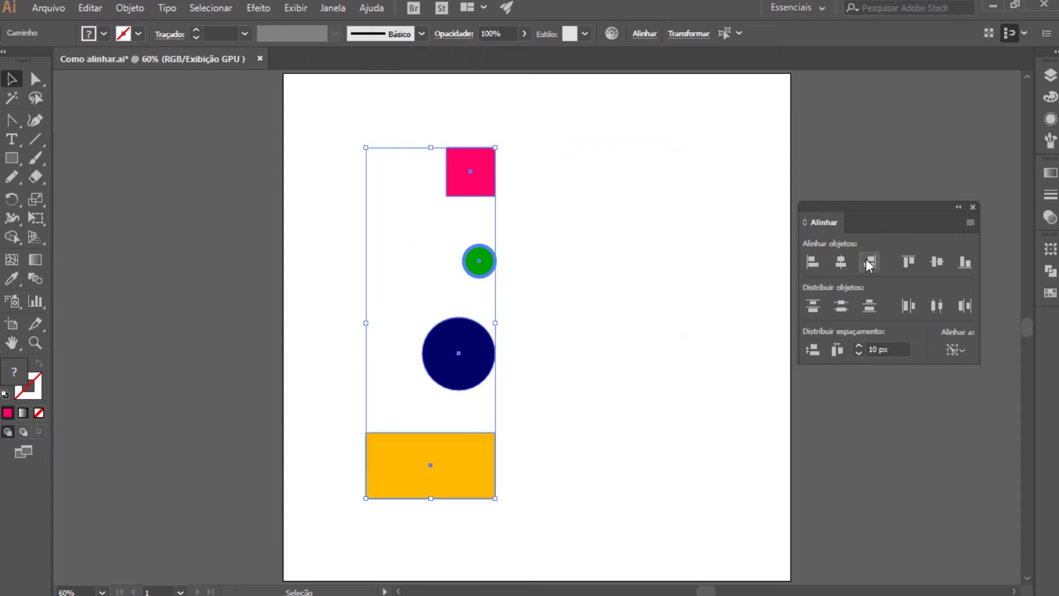
key(ctrl+z)
click(479, 269)
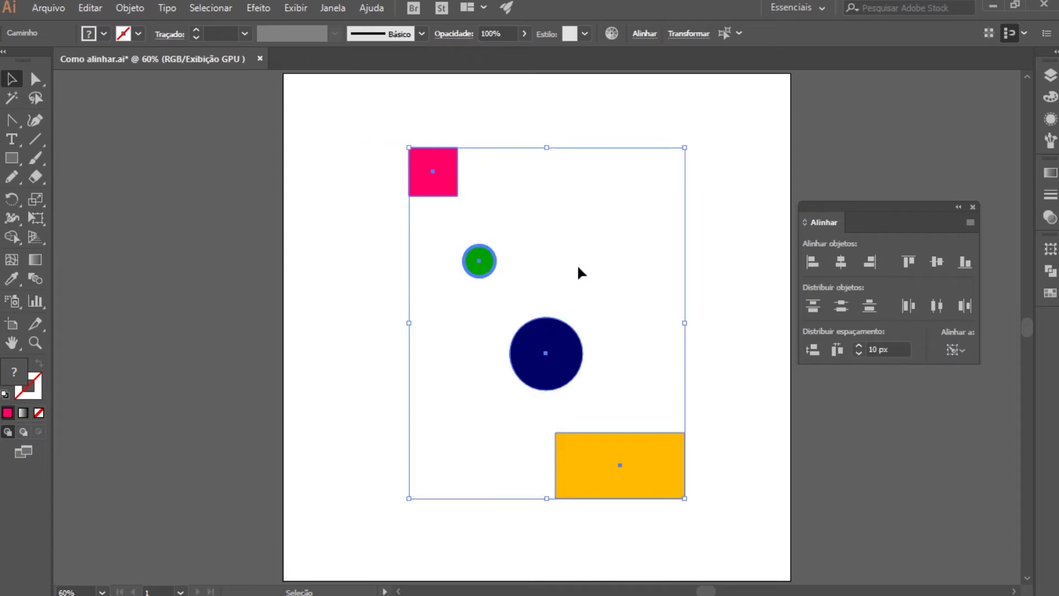
click(908, 260)
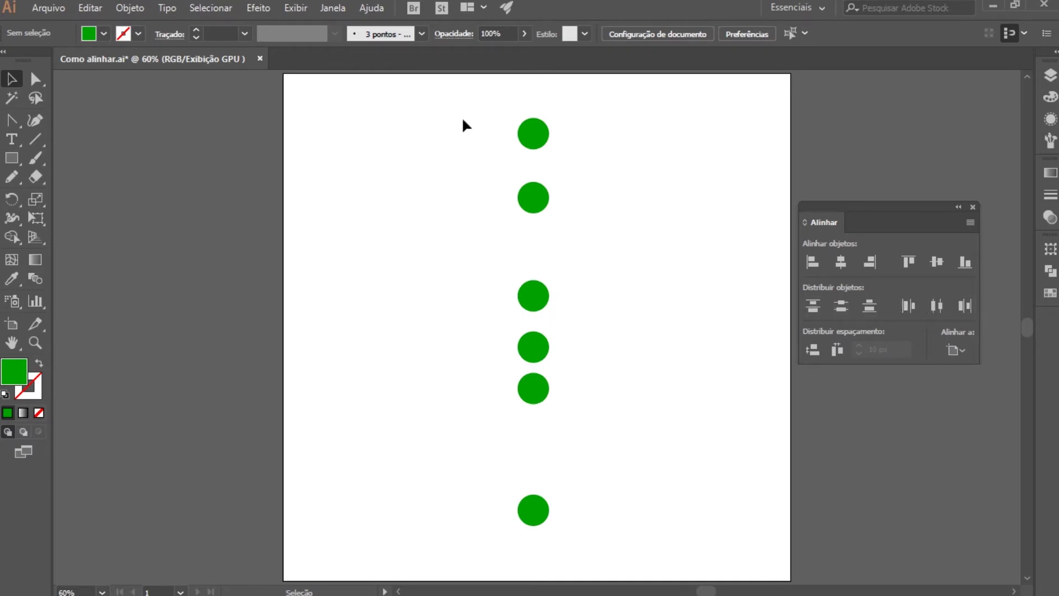
- Select the column of green circles and try distributing them across the artboard, then undo
drag(455, 111, 599, 525)
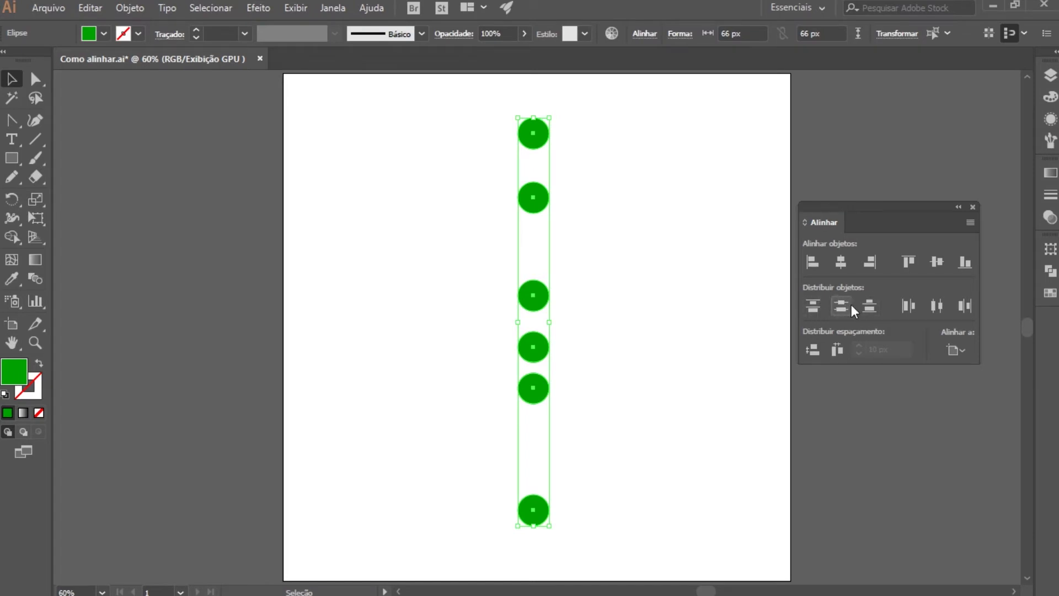
click(812, 309)
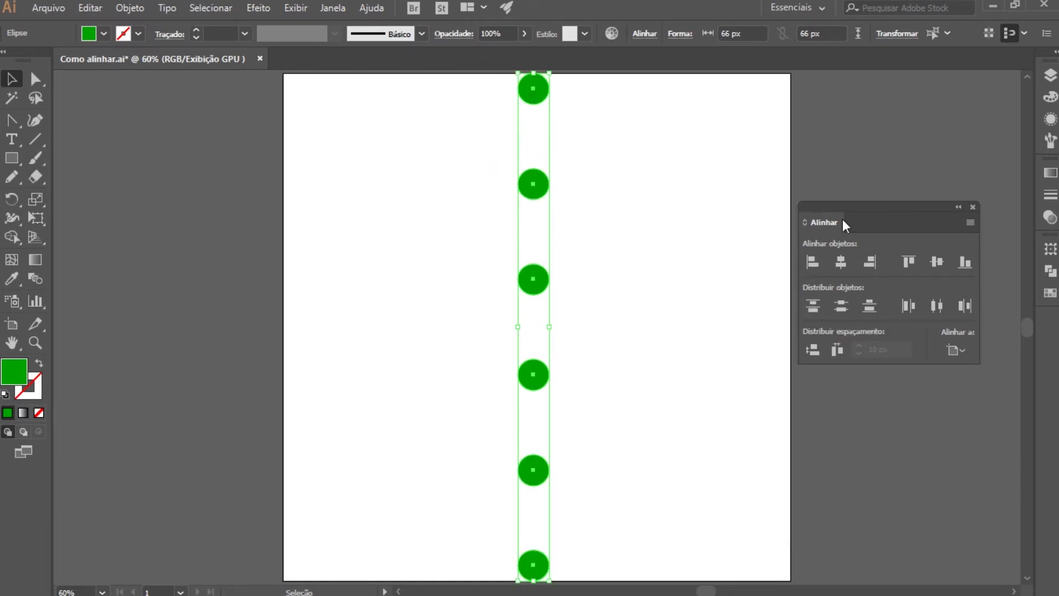
click(957, 352)
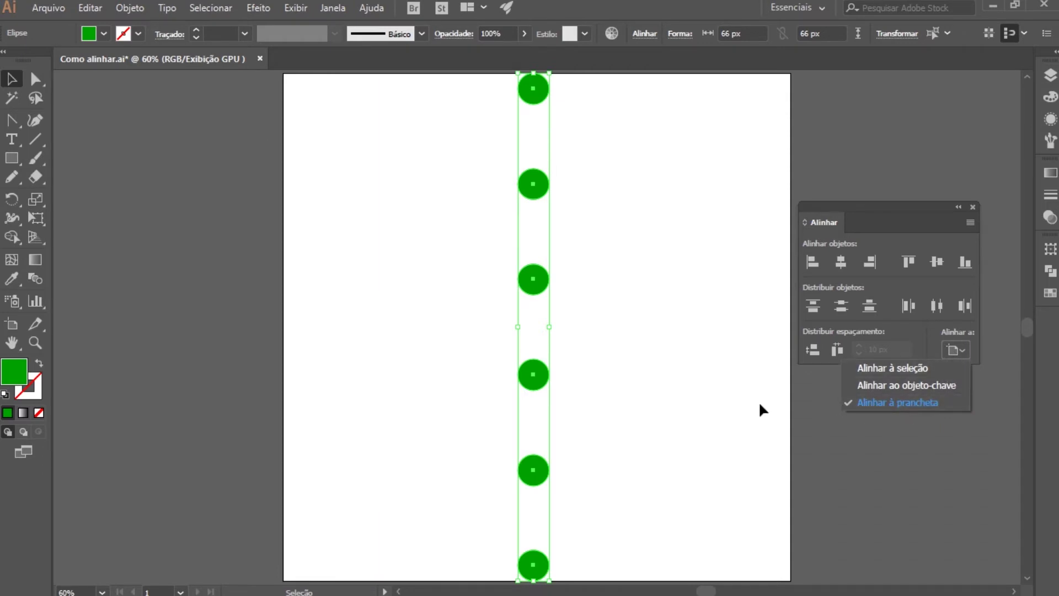
key(ctrl+z)
- Set Align To to the selection, distribute the circles by top edges, then undo
click(957, 349)
click(915, 368)
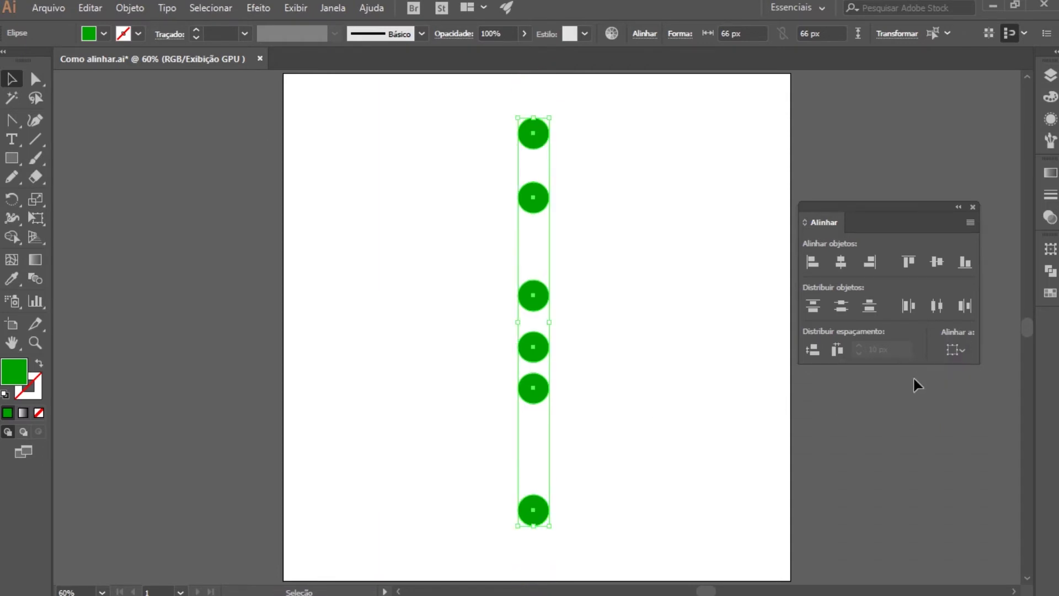
click(812, 307)
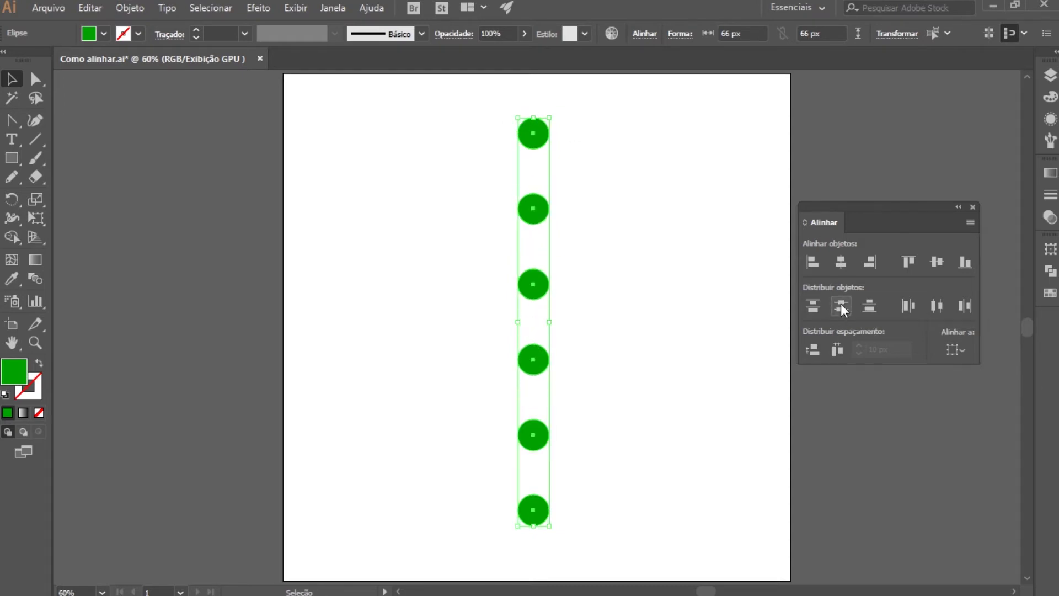
key(ctrl+z)
- Try vertical-centre and horizontal-left distribution, compare with undo/redo, then undo and deselect
click(864, 308)
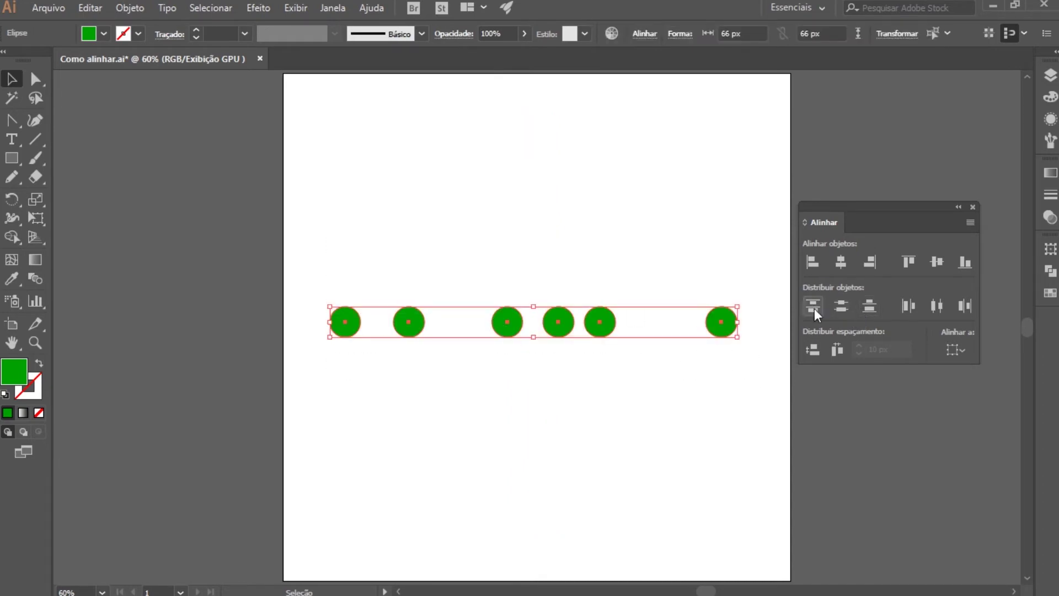
click(909, 307)
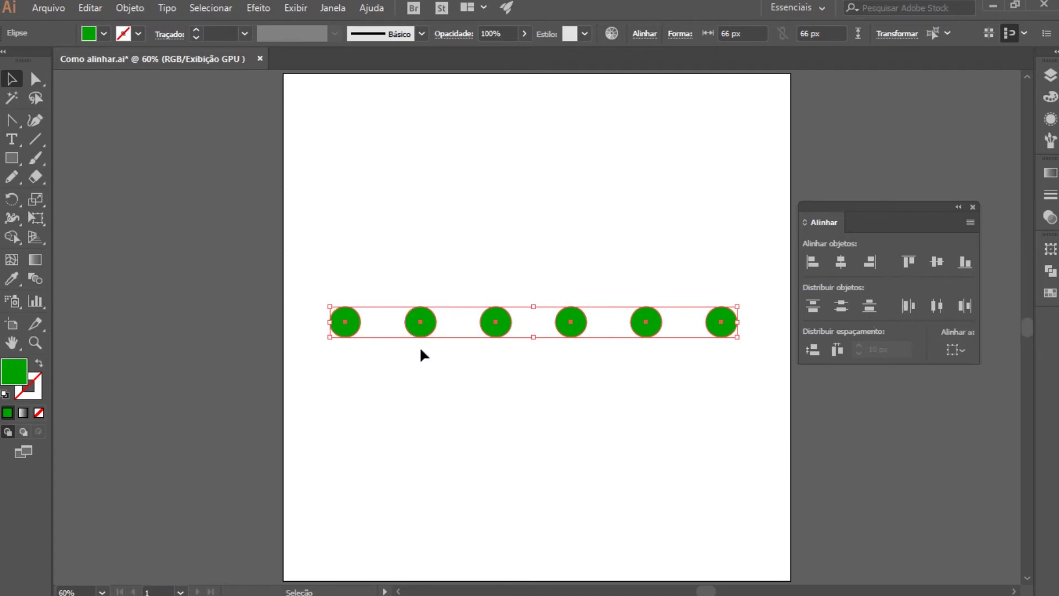
key(ctrl+z)
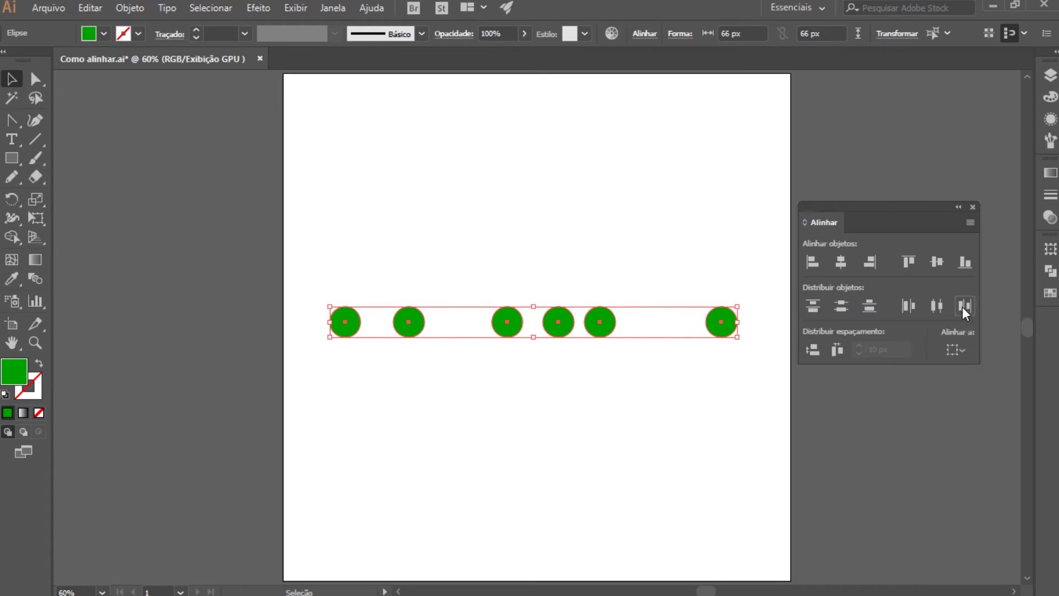
key(ctrl+shift+z)
key(ctrl+z)
click(506, 397)
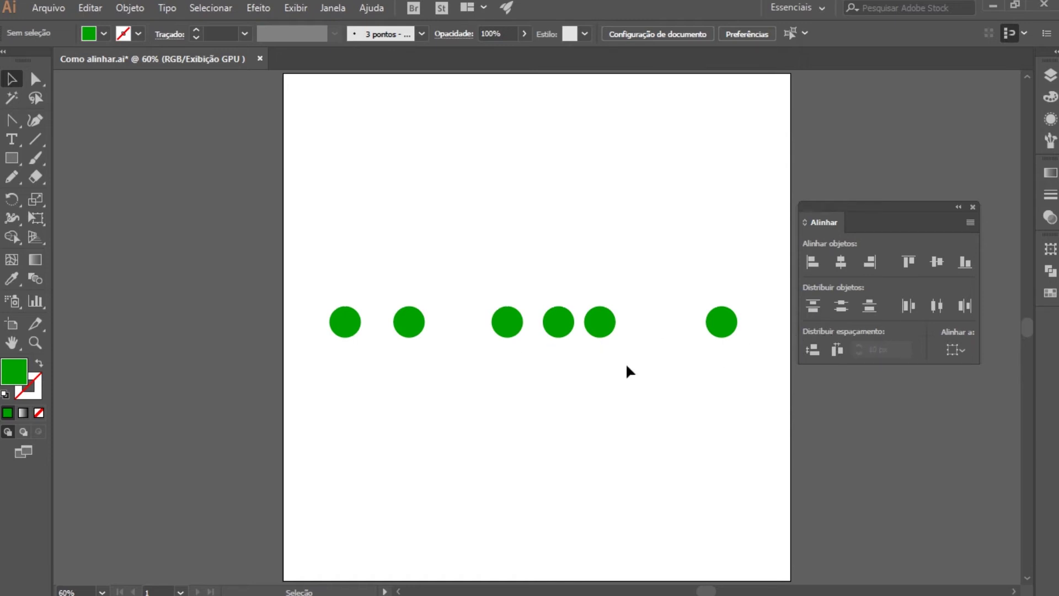
- Select all six circles and make the middle circle the key object
key(ctrl+a)
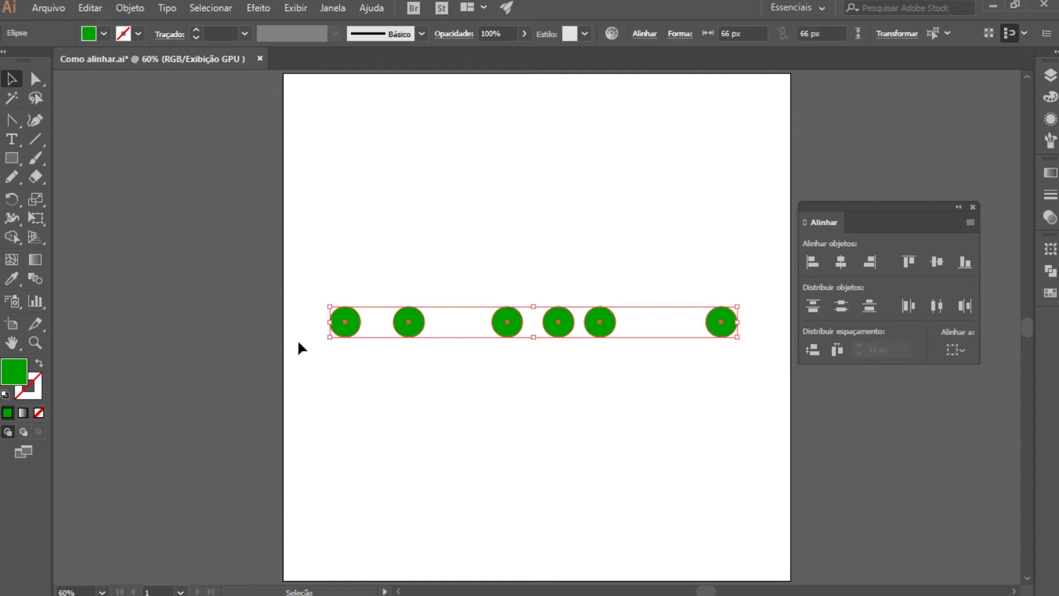
click(352, 325)
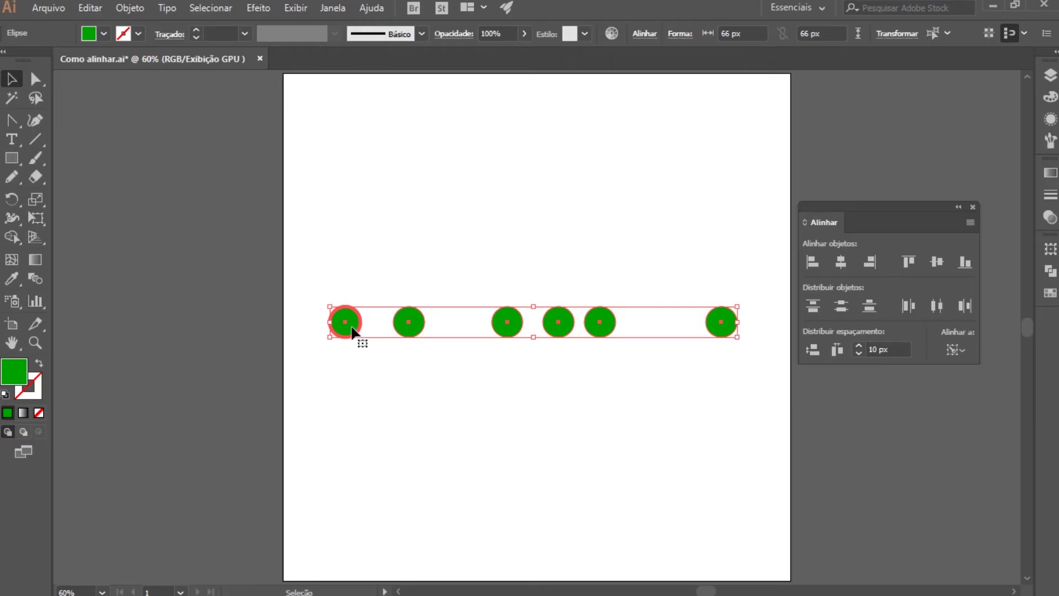
click(362, 346)
drag(313, 269, 757, 365)
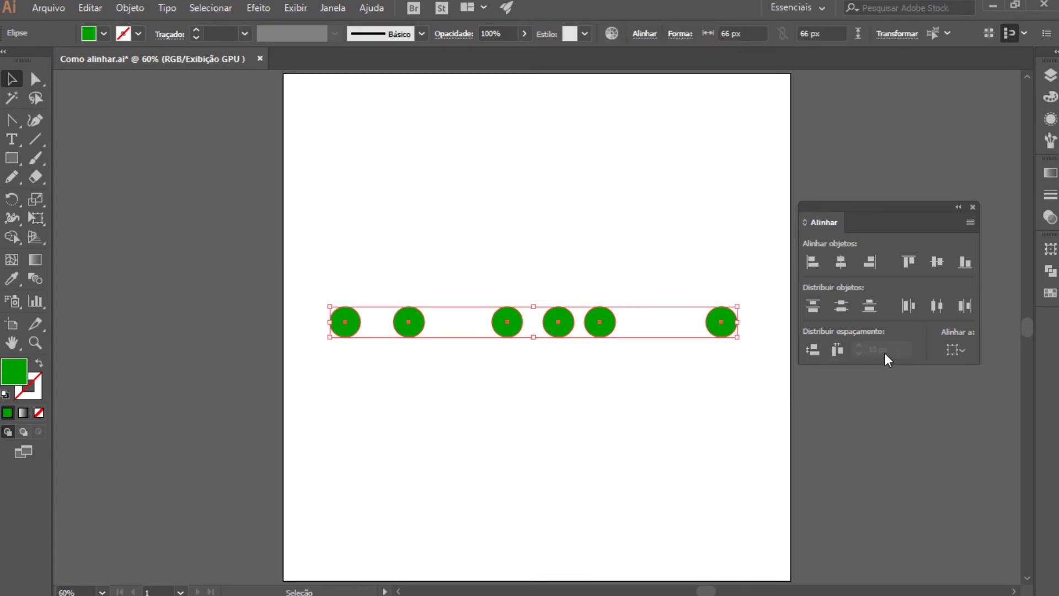
click(508, 323)
- Distribute the circles horizontally with 15 px spacing around the key circle
click(881, 349)
text(1)
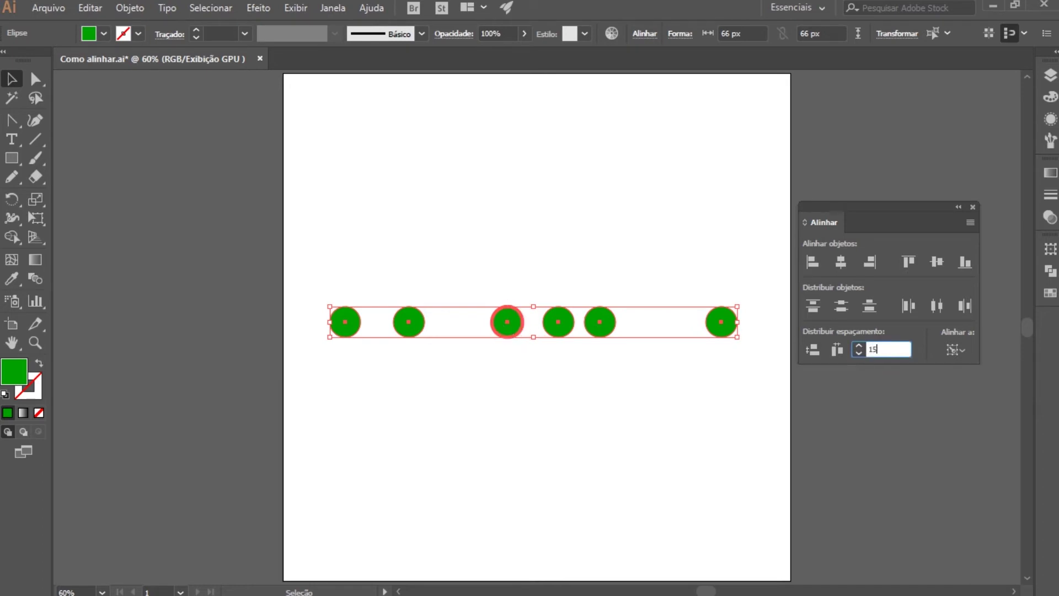
text(5)
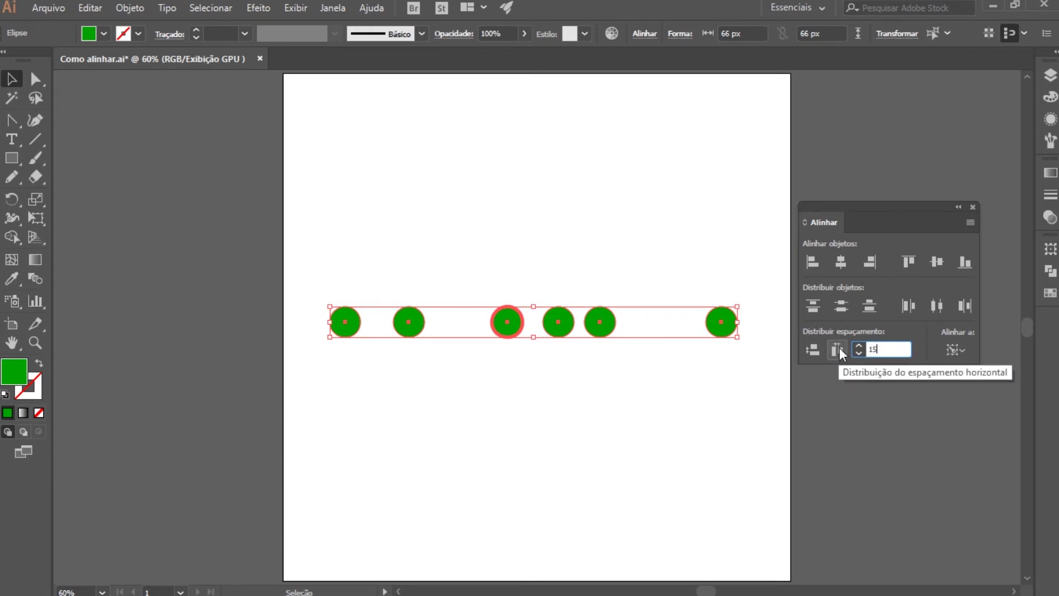
click(838, 349)
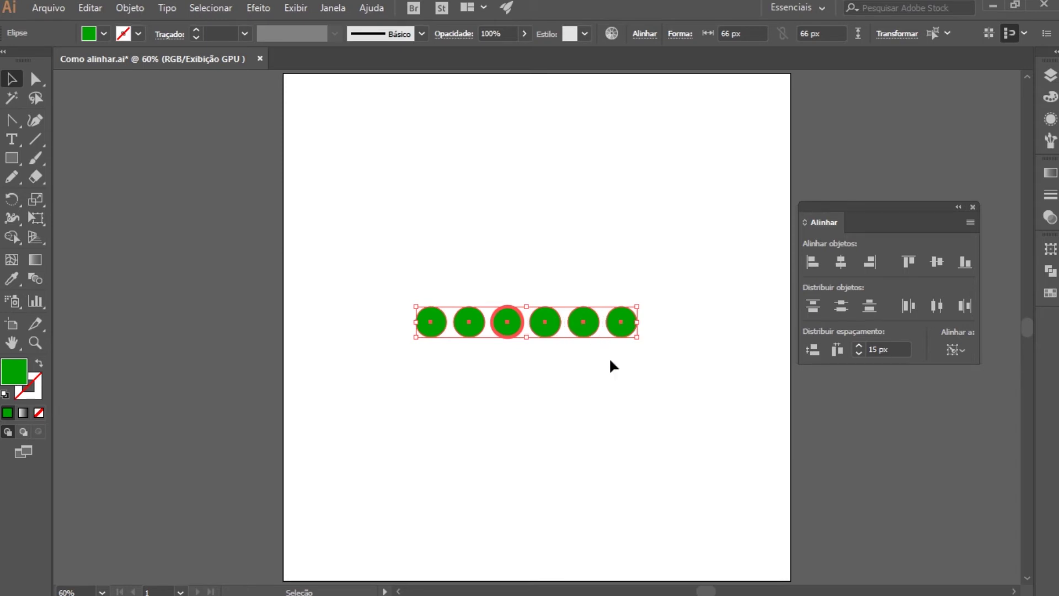
- Undo the 15 px spacing and redistribute the circles horizontally with 50 px gaps
key(ctrl+z)
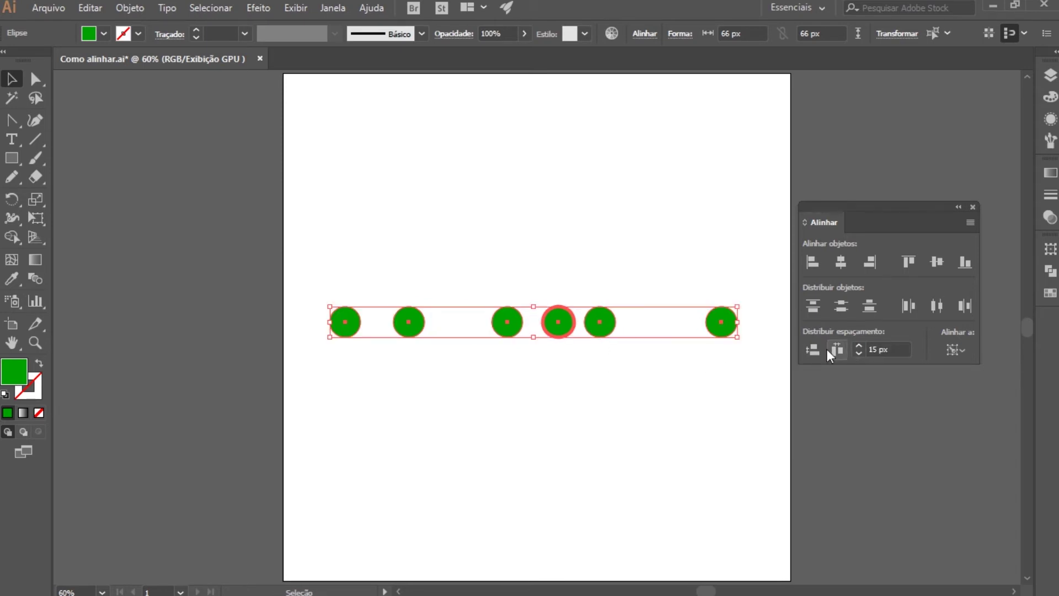
click(887, 349)
text(5)
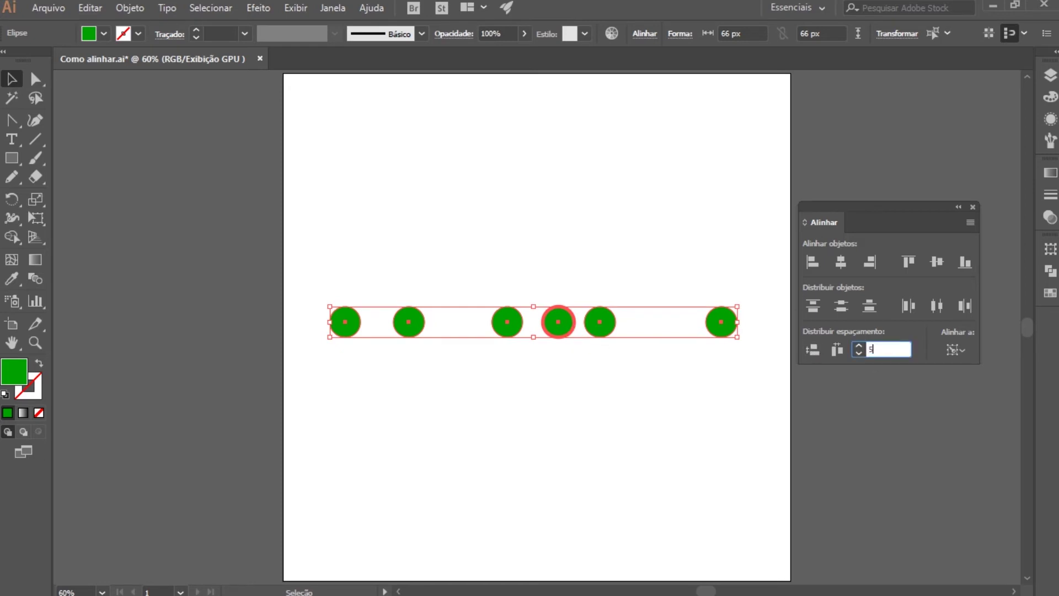
text(0)
key(Return)
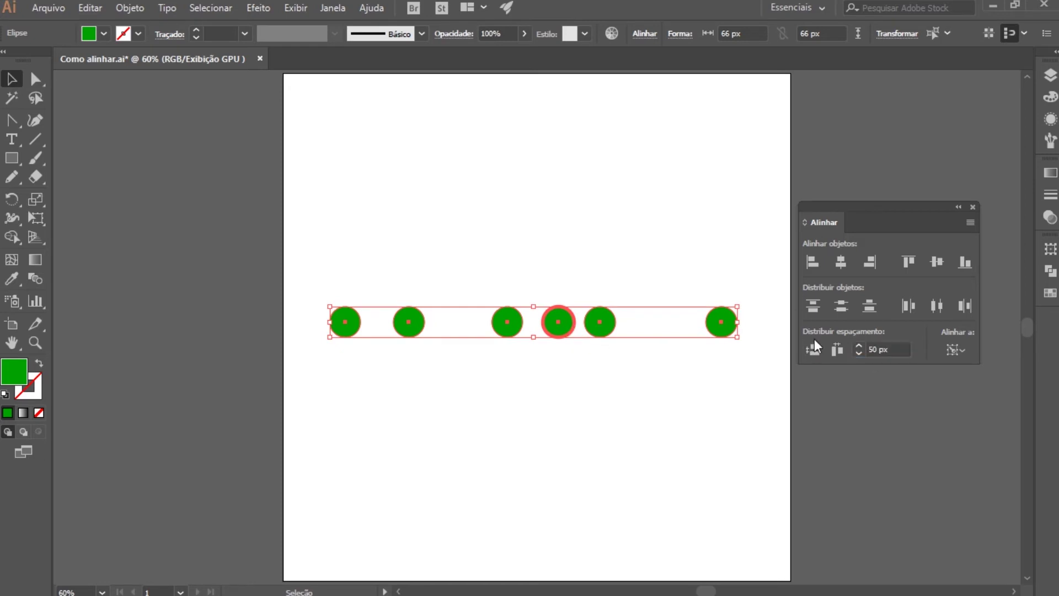
click(814, 343)
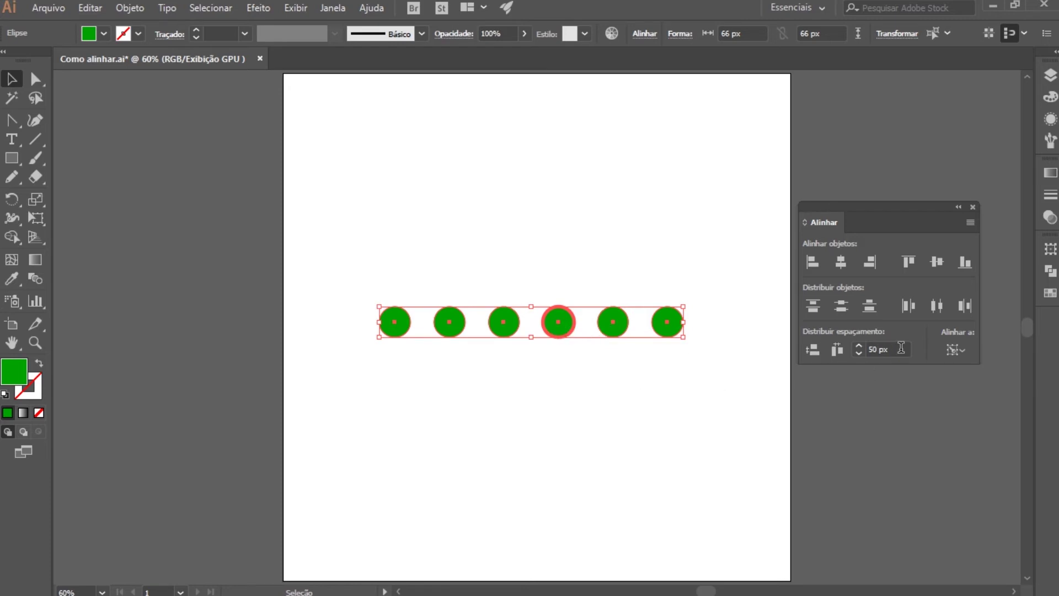
- Redistribute the circles horizontally with 0 px spacing
click(900, 348)
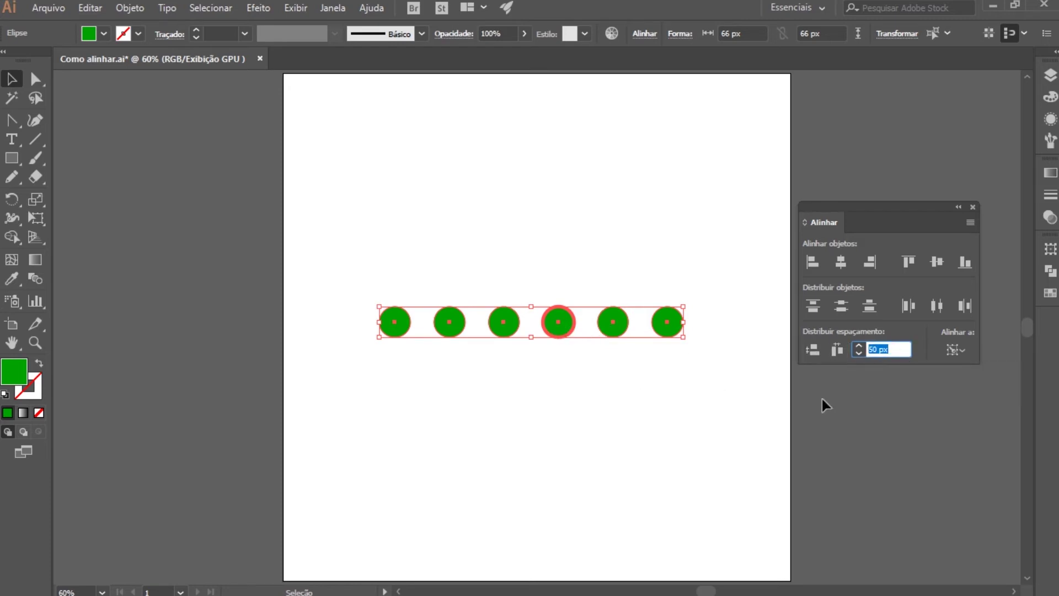
text(0)
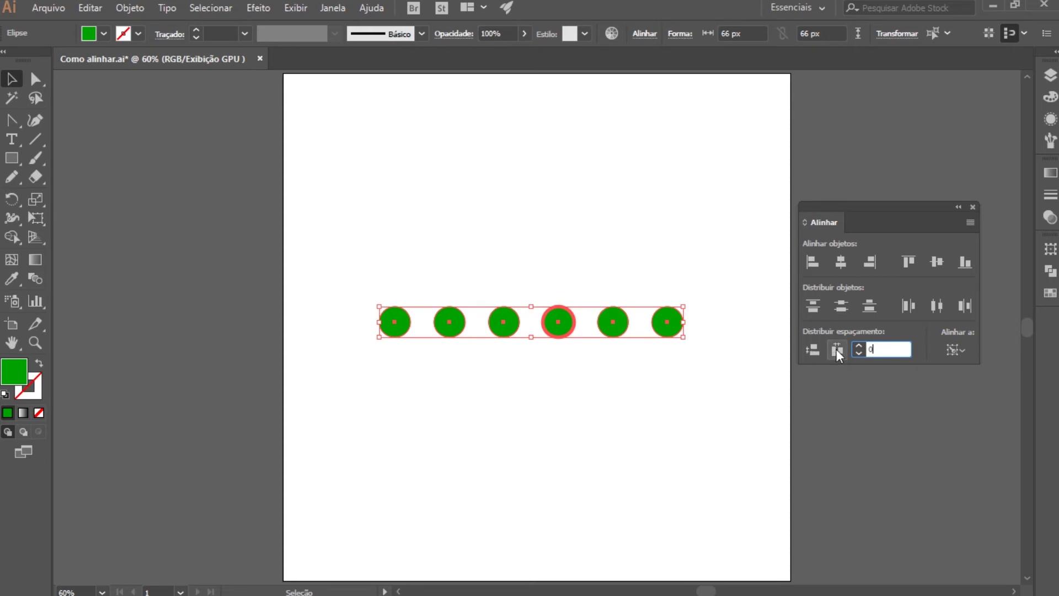
click(837, 349)
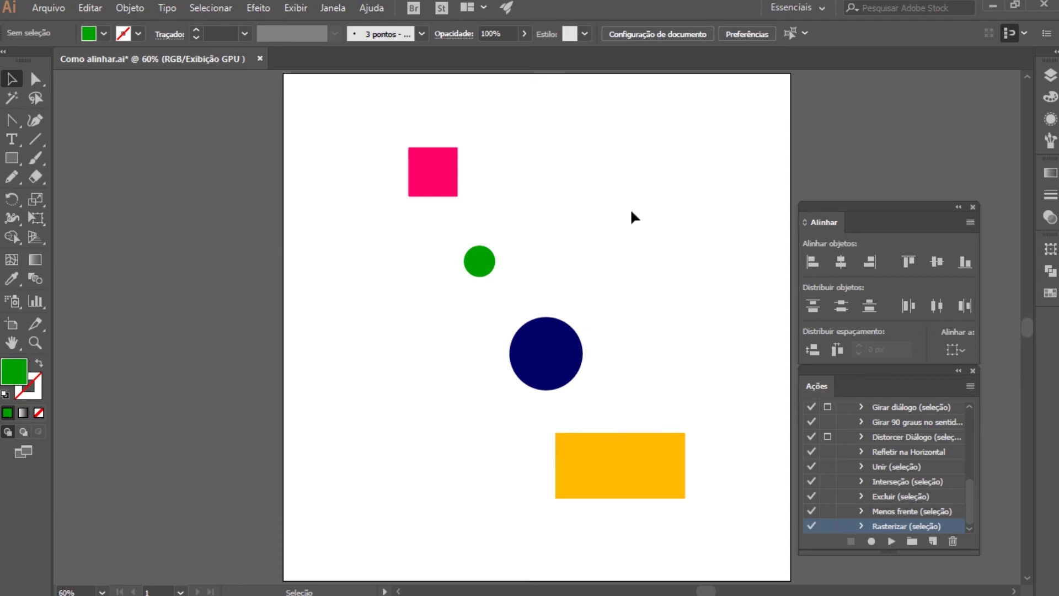
- Show the Actions panel and start a new action named 'Alinhar à esquerda'
click(337, 11)
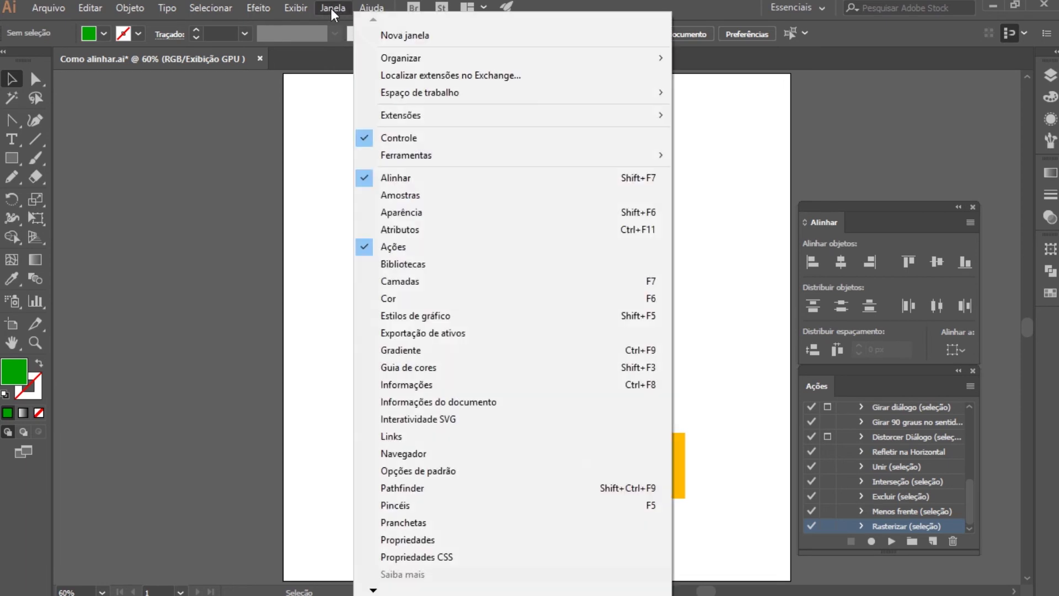
click(431, 246)
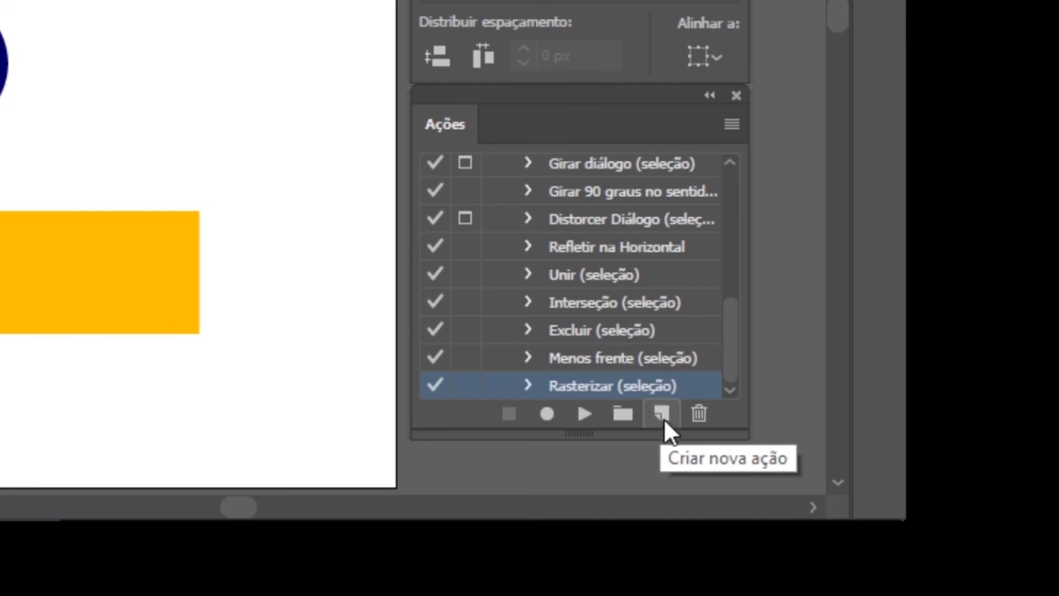
click(663, 418)
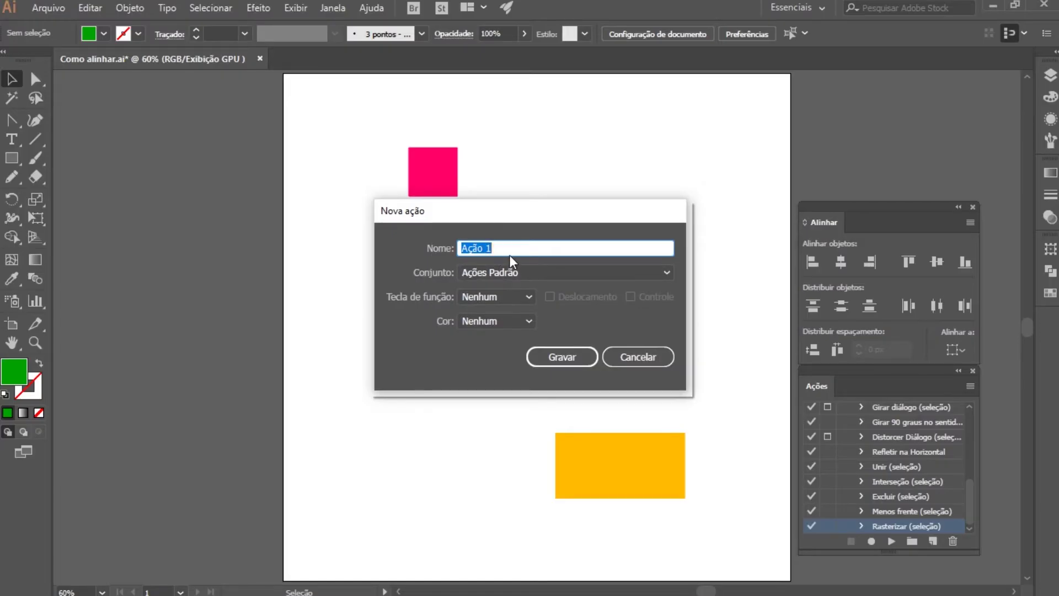
text(Alinhar)
text( à esquerda)
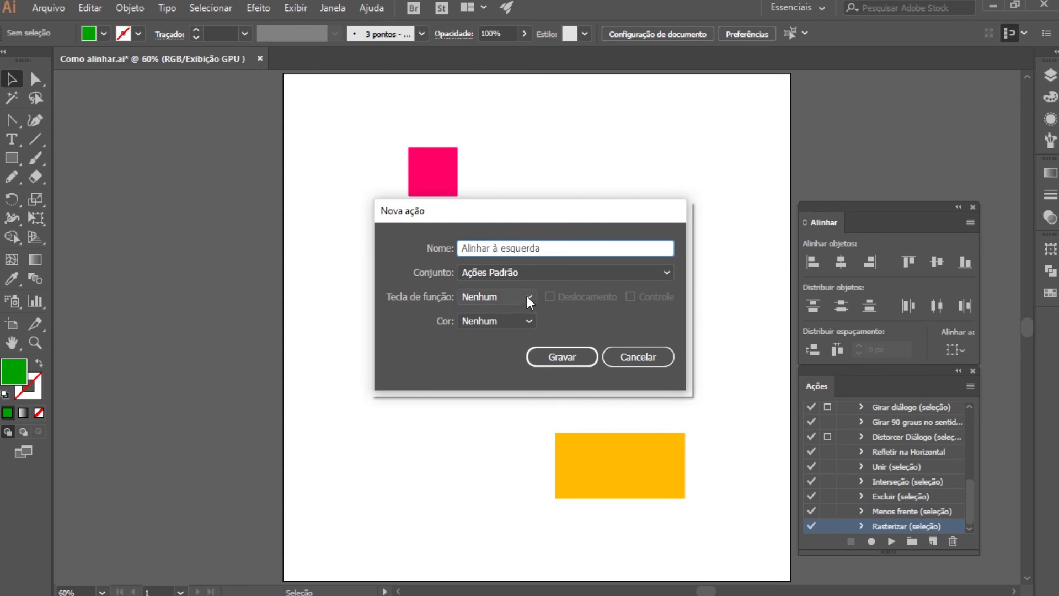
- Give the action hotkey Ctrl+F2 and colour Red, and begin recording
click(528, 297)
click(481, 336)
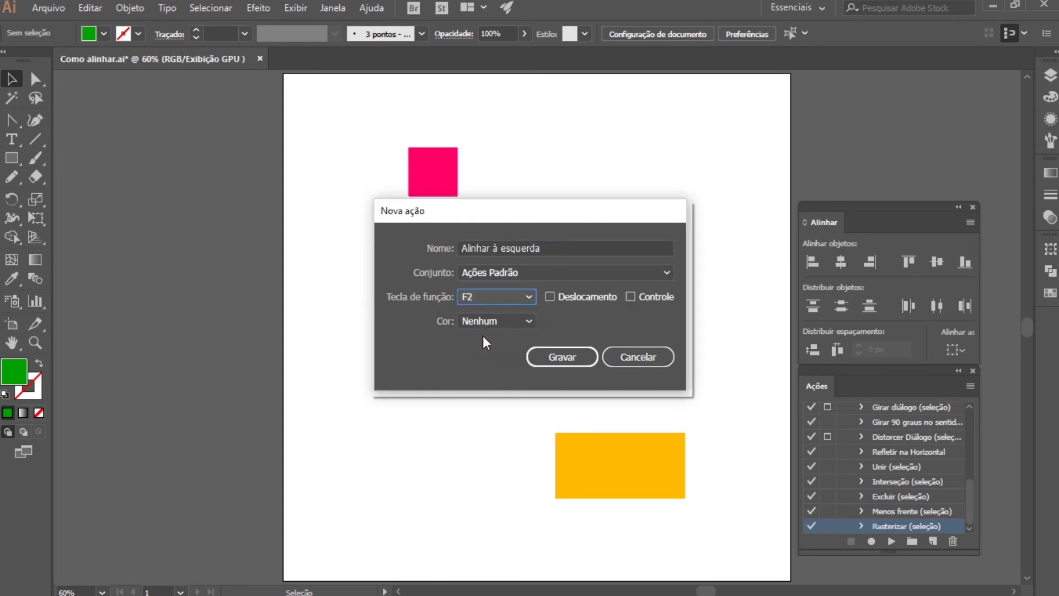
click(630, 296)
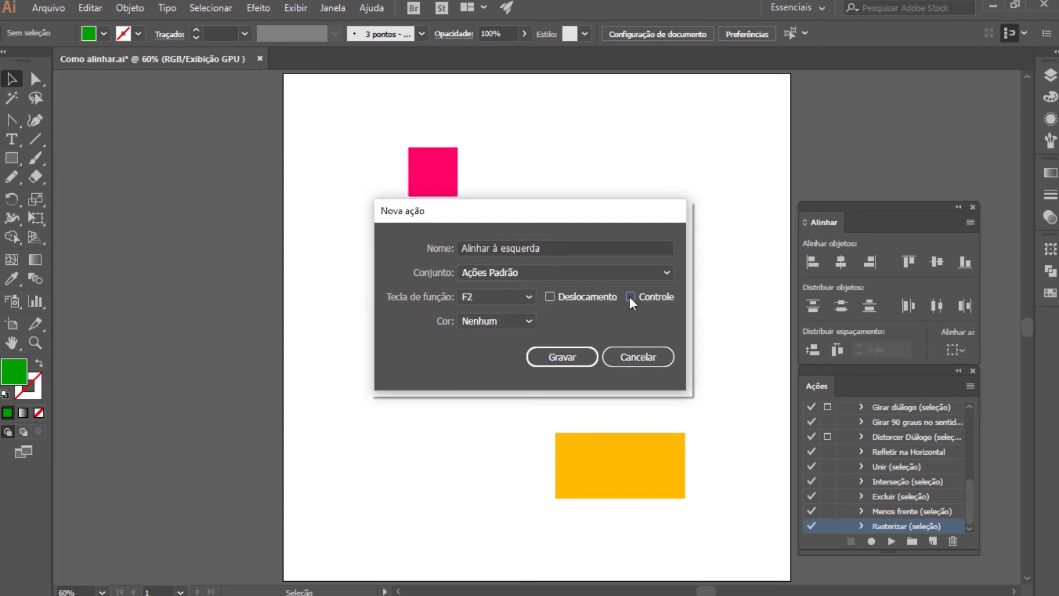
click(514, 324)
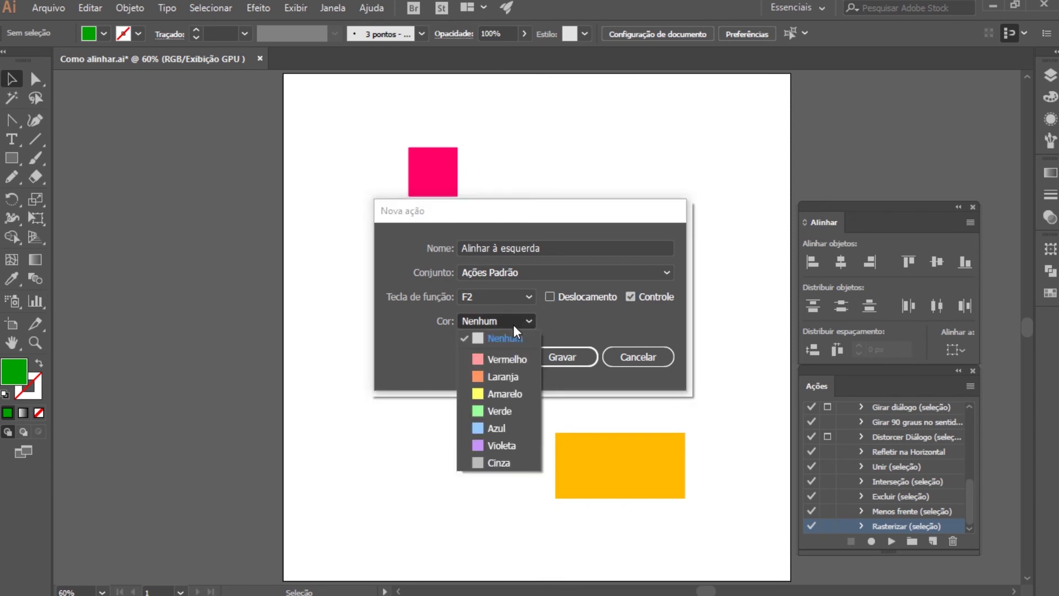
click(508, 359)
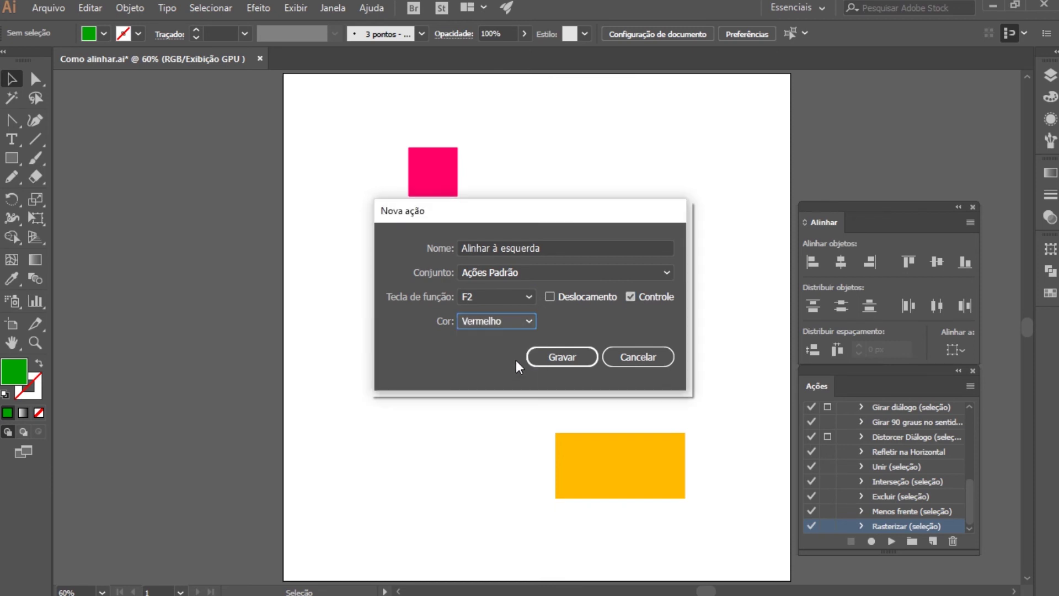
click(562, 357)
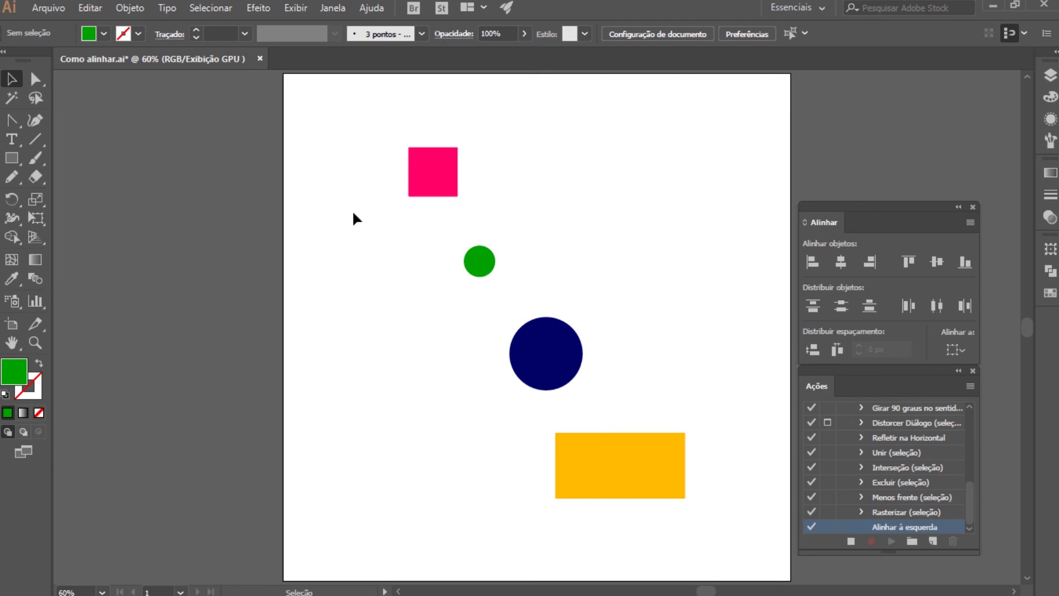
- Record a left alignment of all four shapes into 'Alinhar à esquerda', stop recording, then undo the alignment
drag(362, 119, 719, 525)
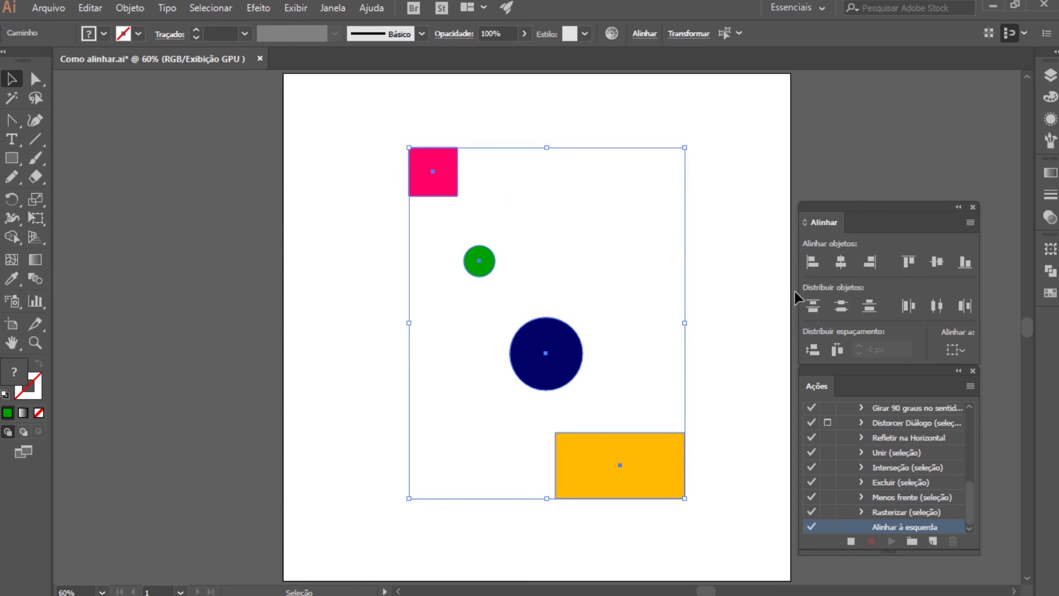
click(813, 263)
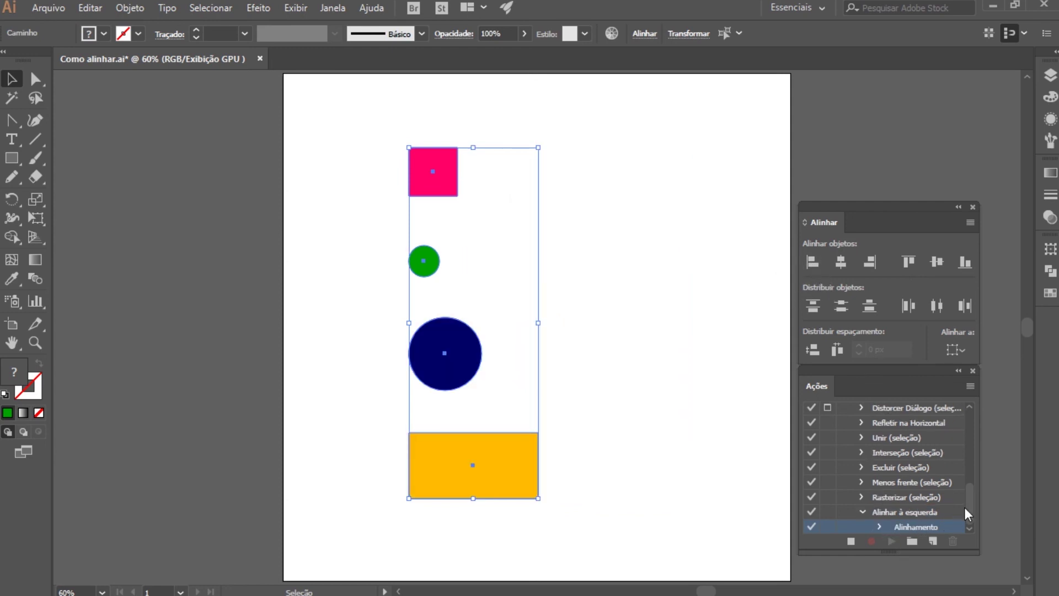
click(969, 528)
click(881, 526)
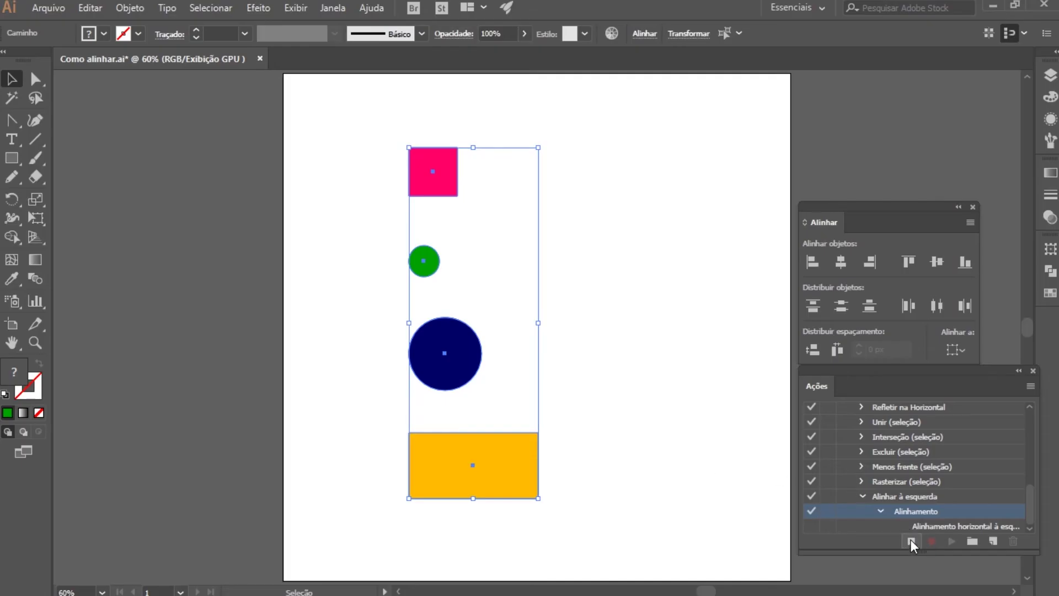
click(911, 541)
key(ctrl+z)
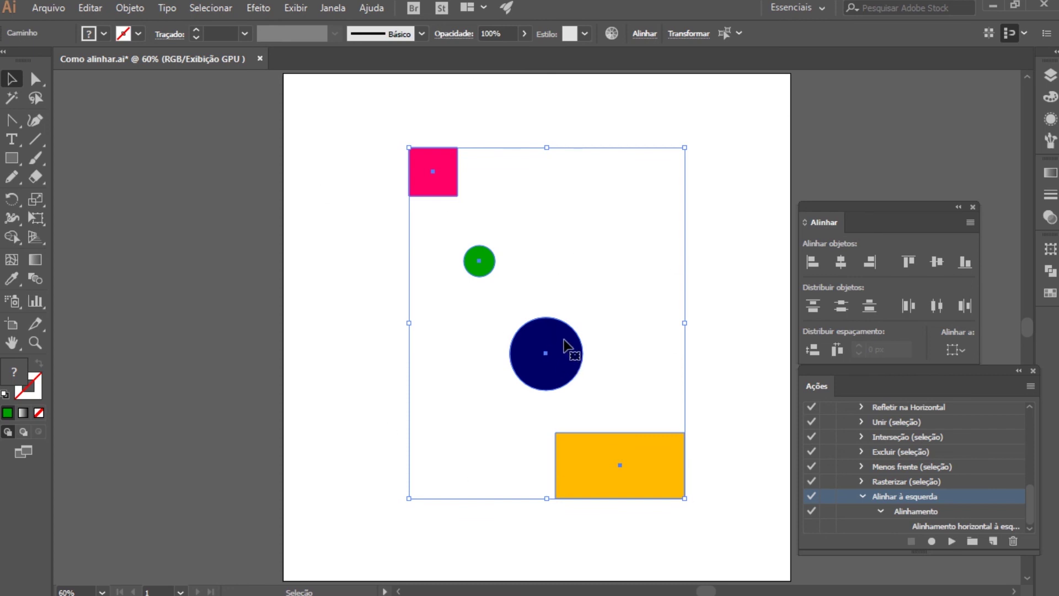
- Make the navy circle the key object and run the 'Alinhar à esquerda' action with its Ctrl+F2 hotkey
click(568, 349)
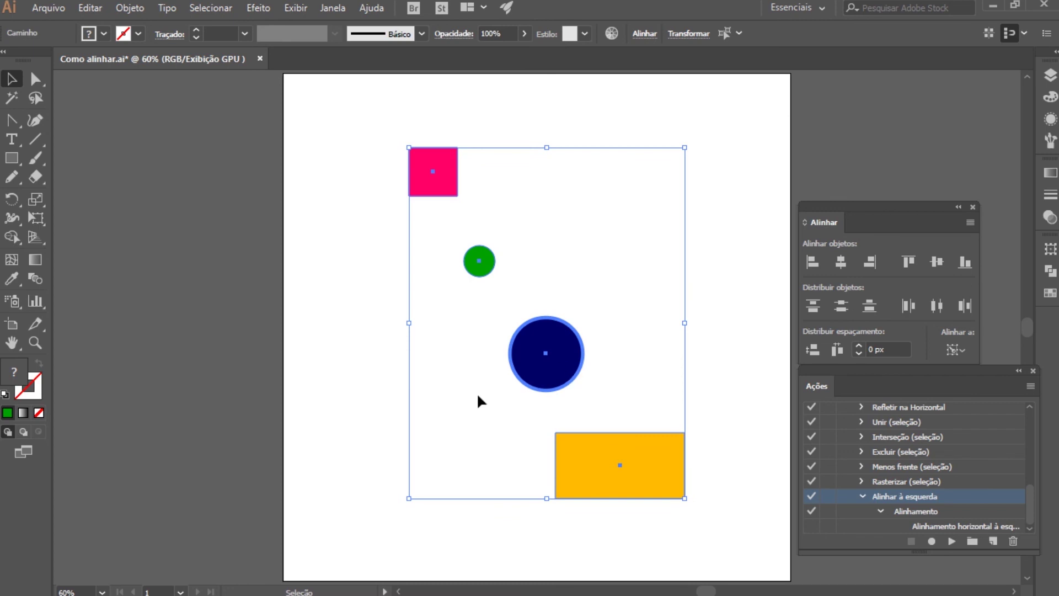
key(F2)
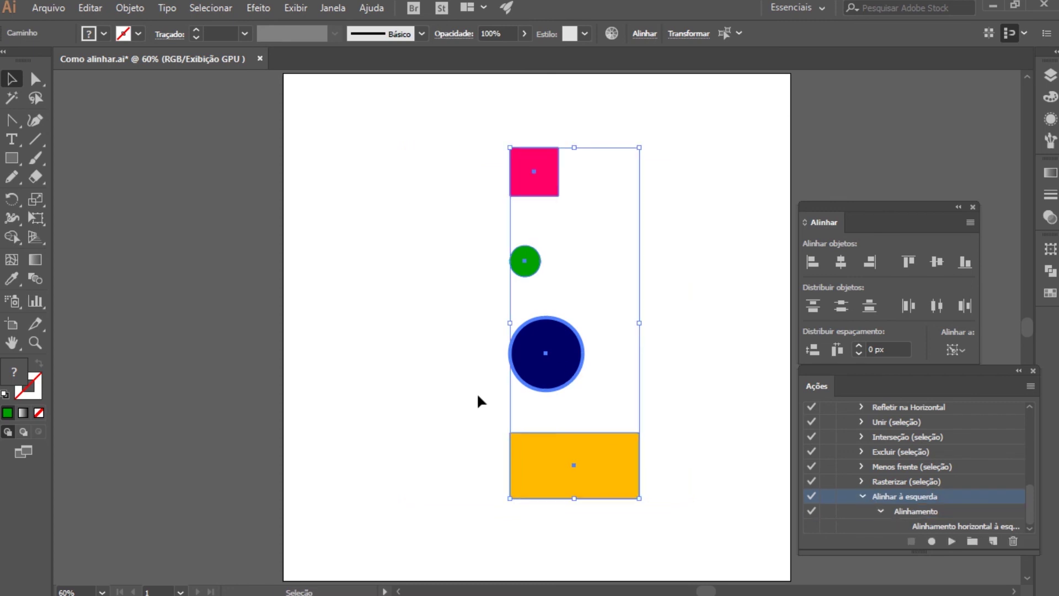